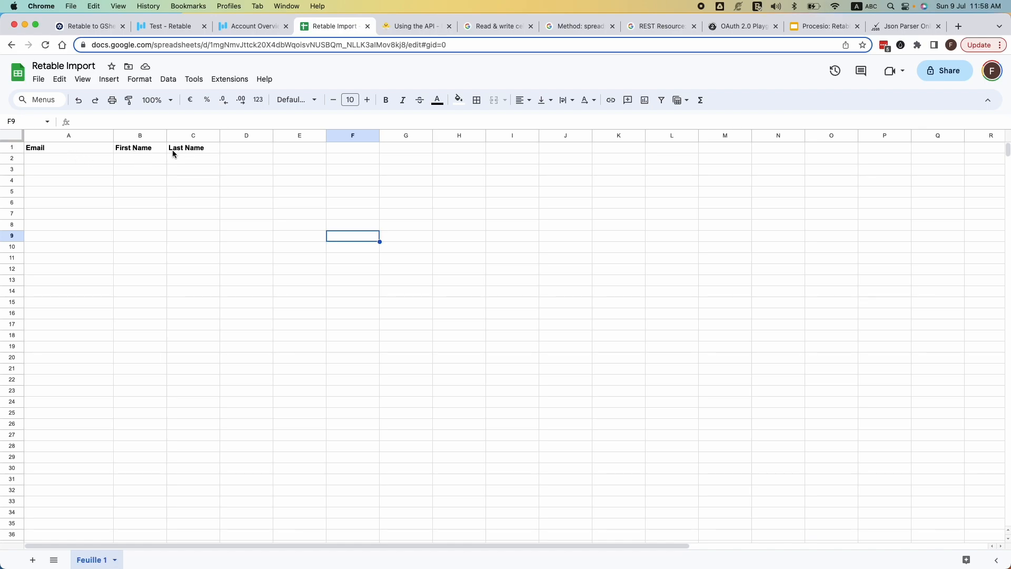
Open the Retable "Using the API" documentation and read the Retable Web App URL Structure section.
click(158, 27)
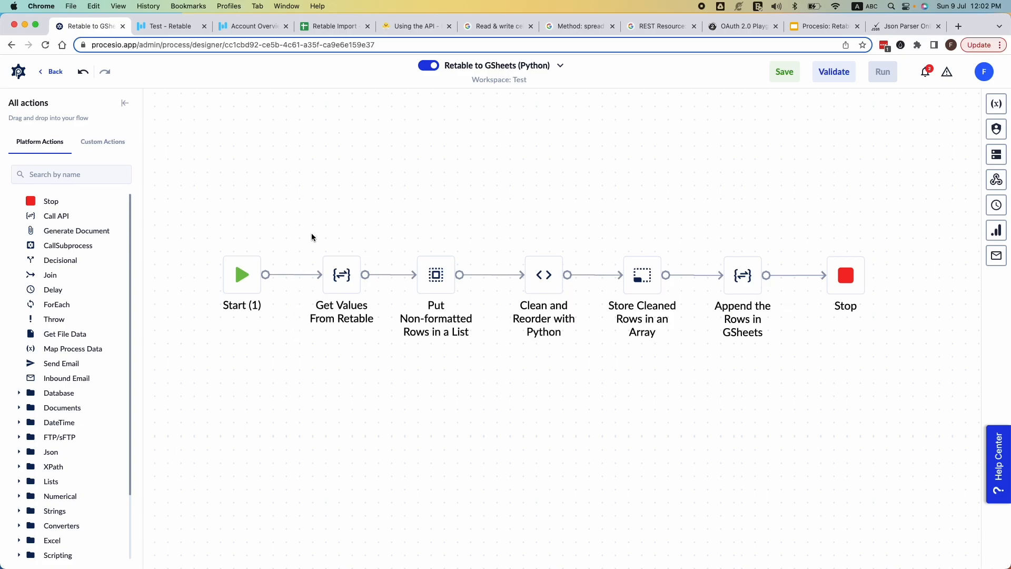
click(407, 25)
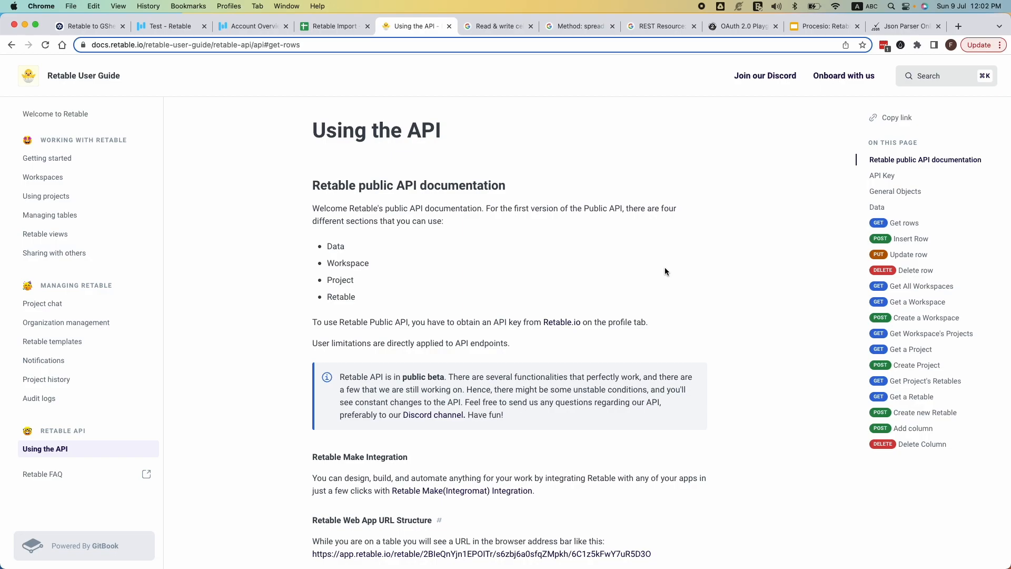
scroll(716, 266, down, 5)
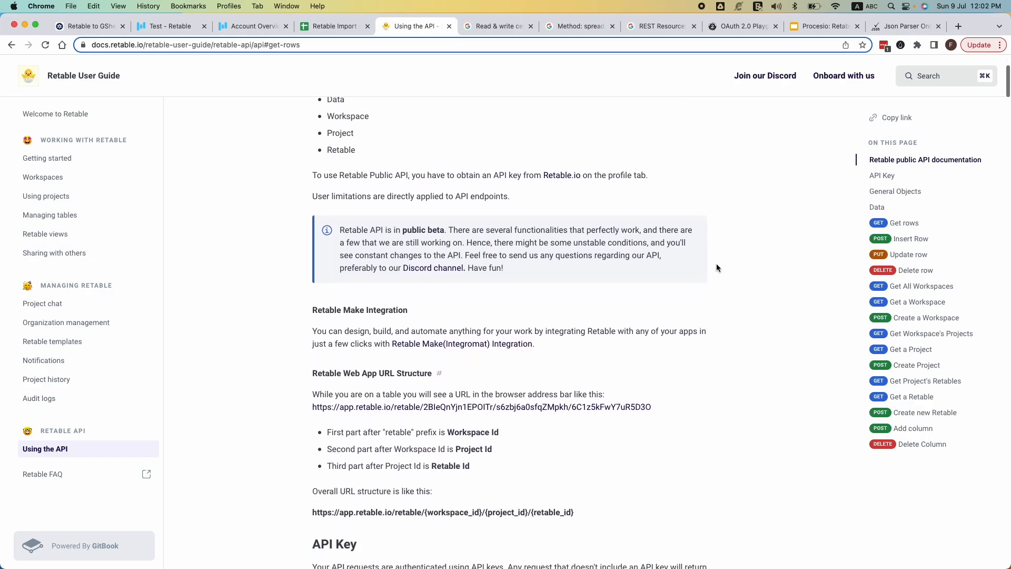
drag(367, 370, 445, 373)
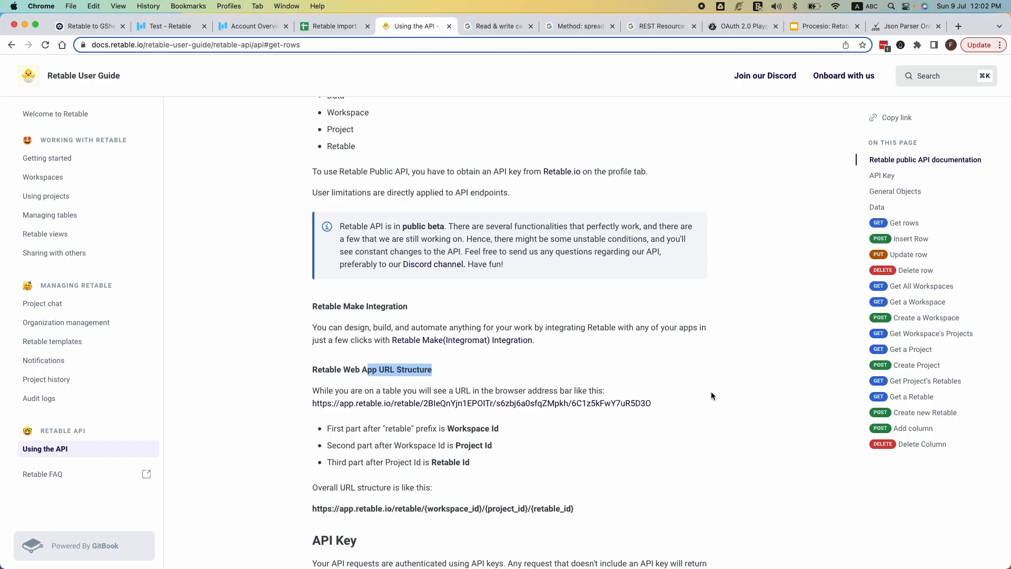
click(637, 443)
scroll(596, 438, down, 3)
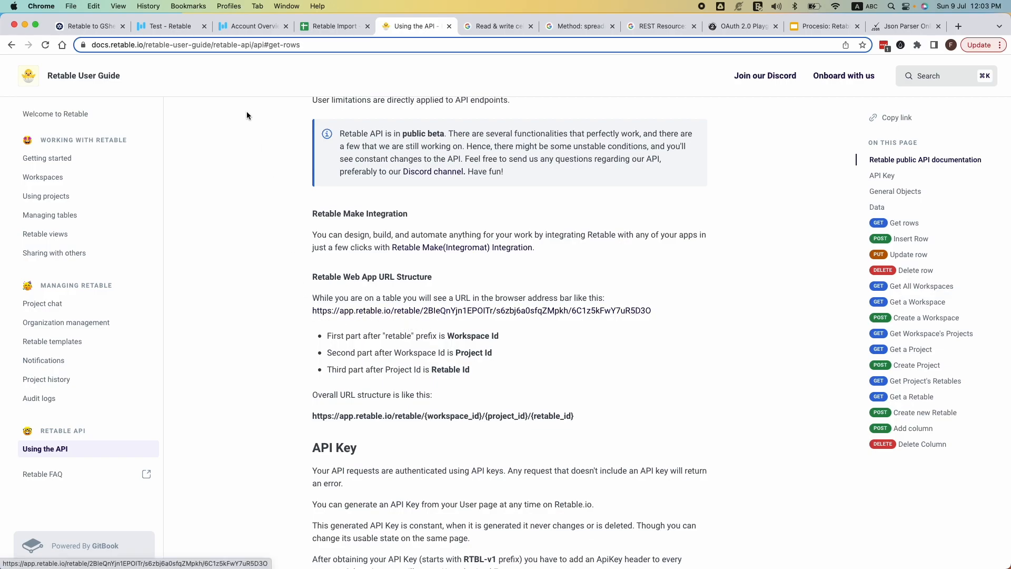
Compare the Test table's web address in Retable with the documented workspace, project and retable ID structure.
click(169, 25)
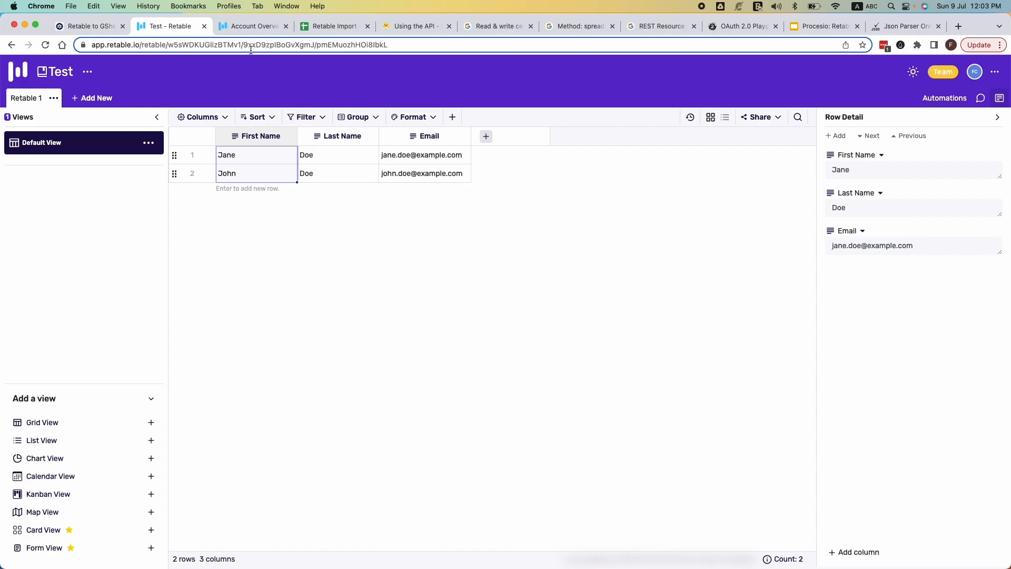
click(409, 29)
drag(591, 418, 370, 414)
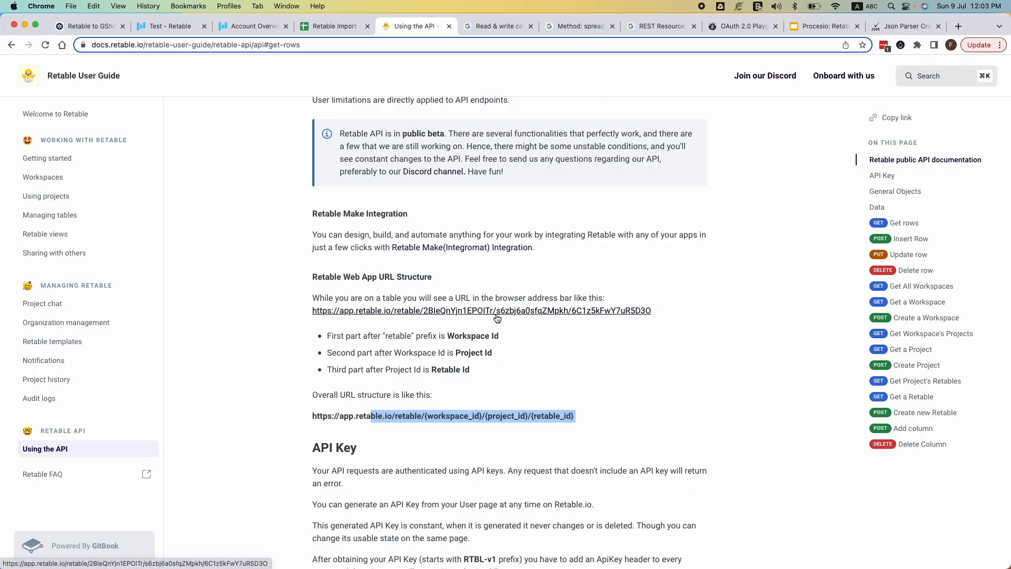
click(541, 392)
drag(510, 338, 431, 370)
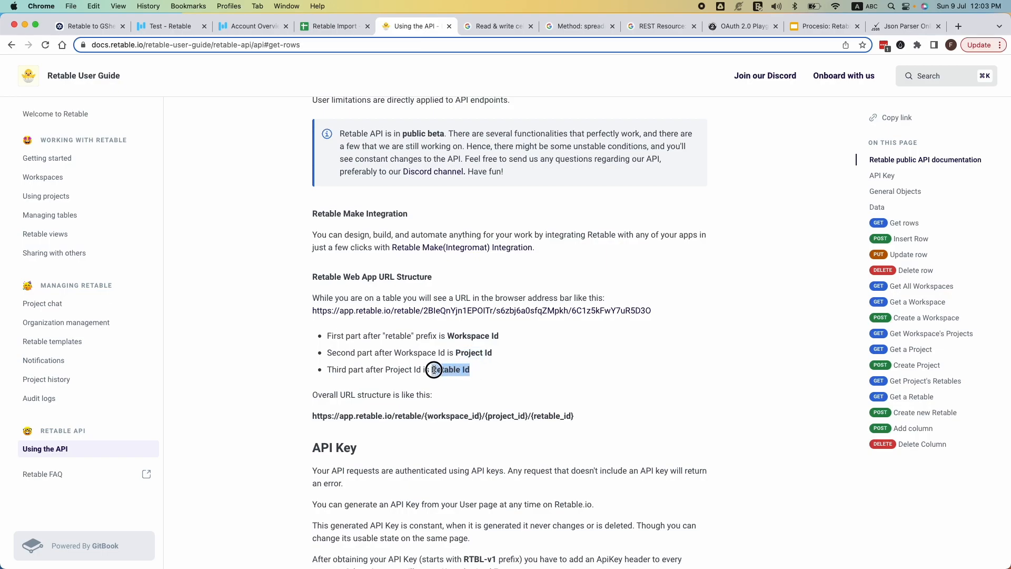
click(670, 315)
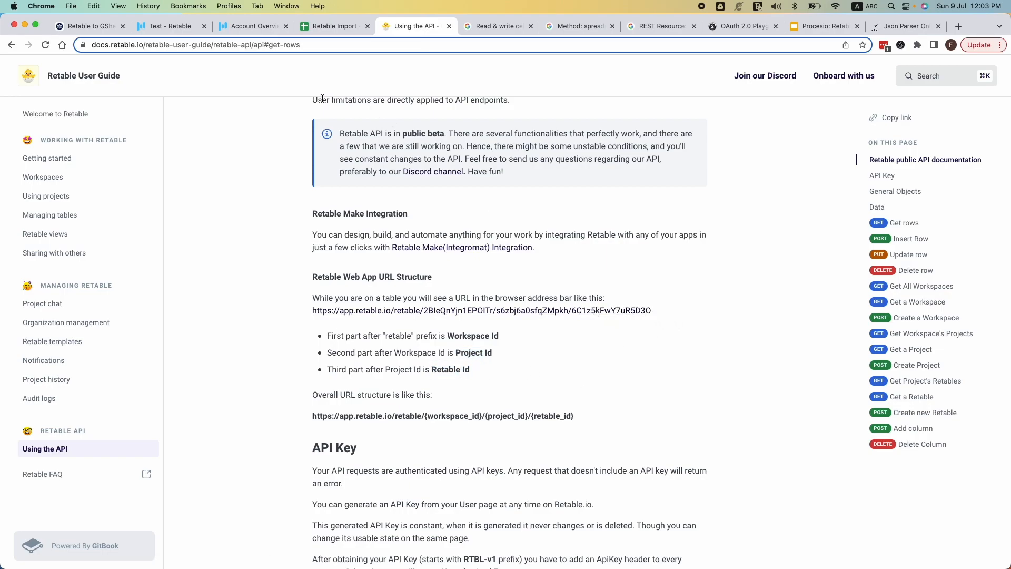
Return to the Test table in Retable and select the retable ID in its web address.
click(171, 26)
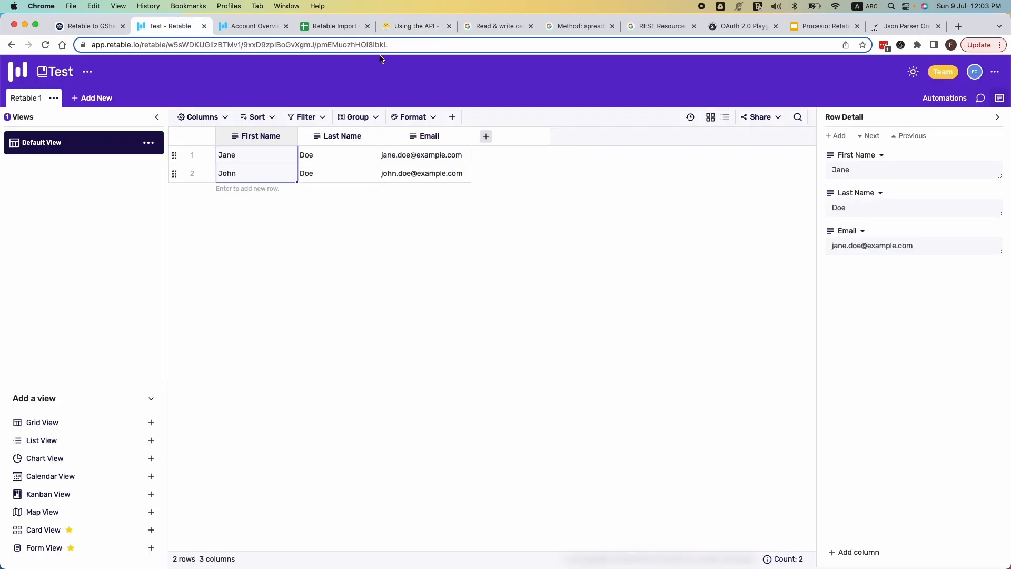
drag(391, 45, 315, 46)
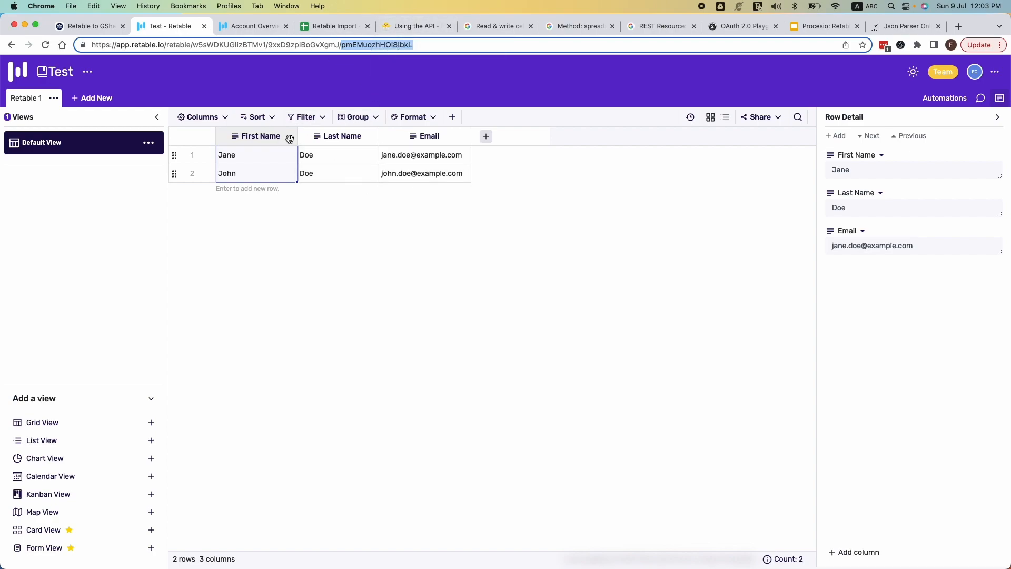
Examine the Get rows cURL request in the Retable documentation, checking its retable_id and API key placeholders against the Test table's address.
click(405, 26)
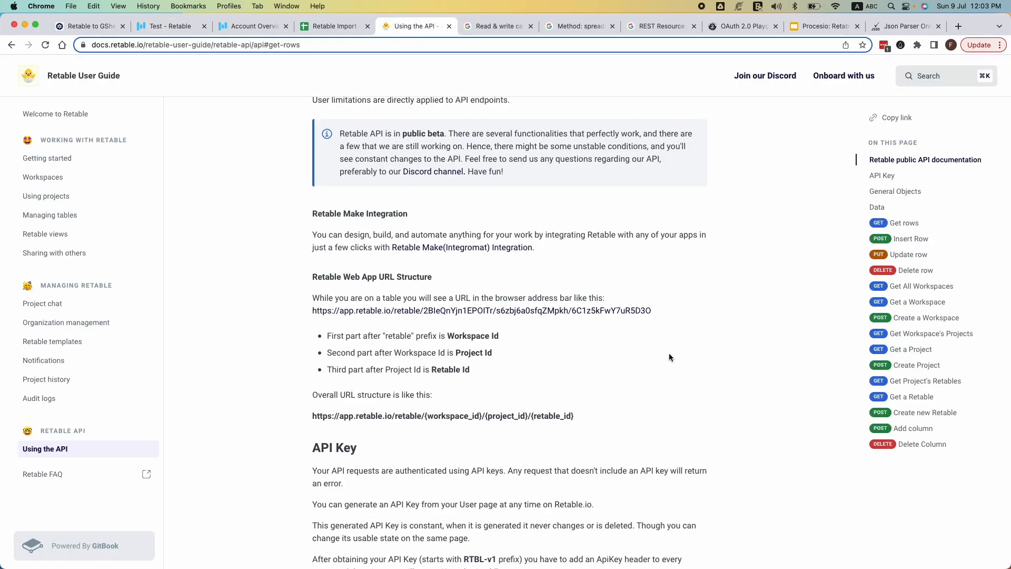
click(899, 225)
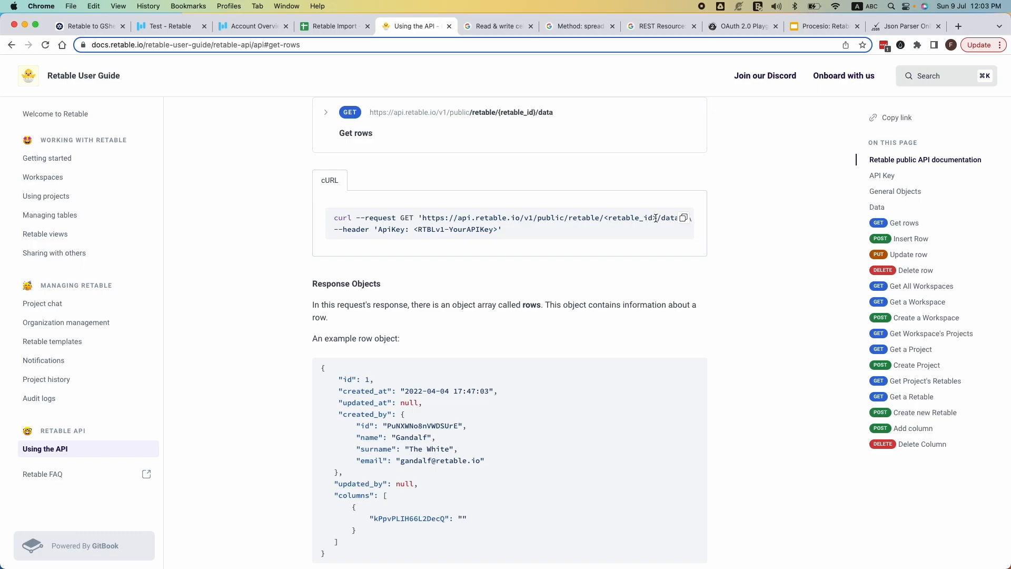
drag(657, 217, 603, 217)
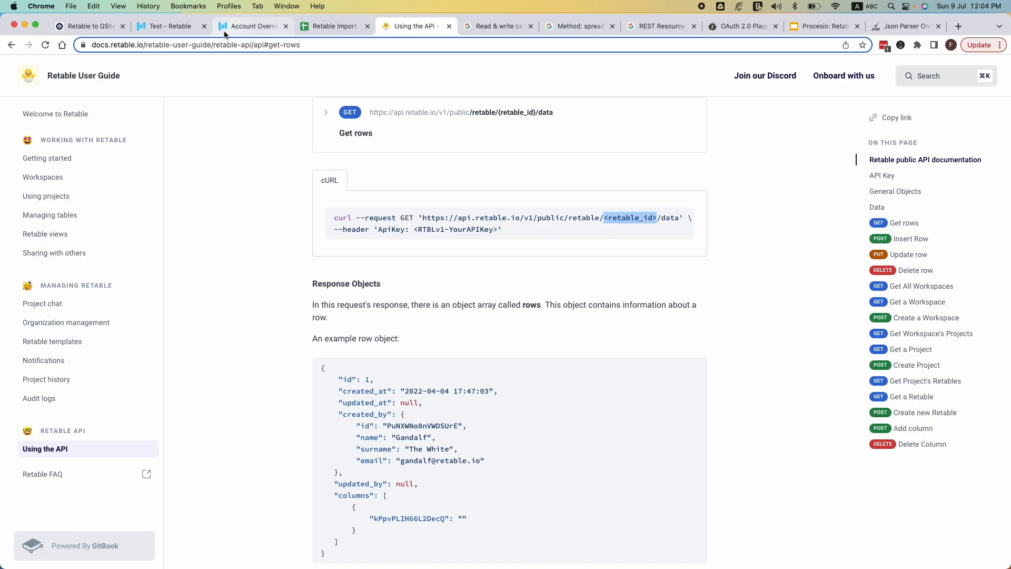
click(182, 27)
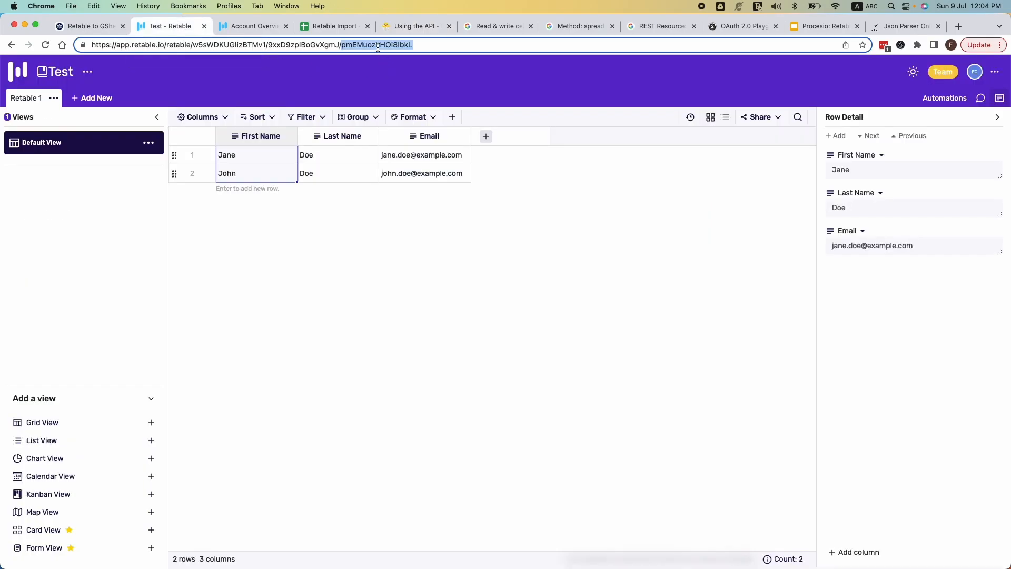
click(413, 25)
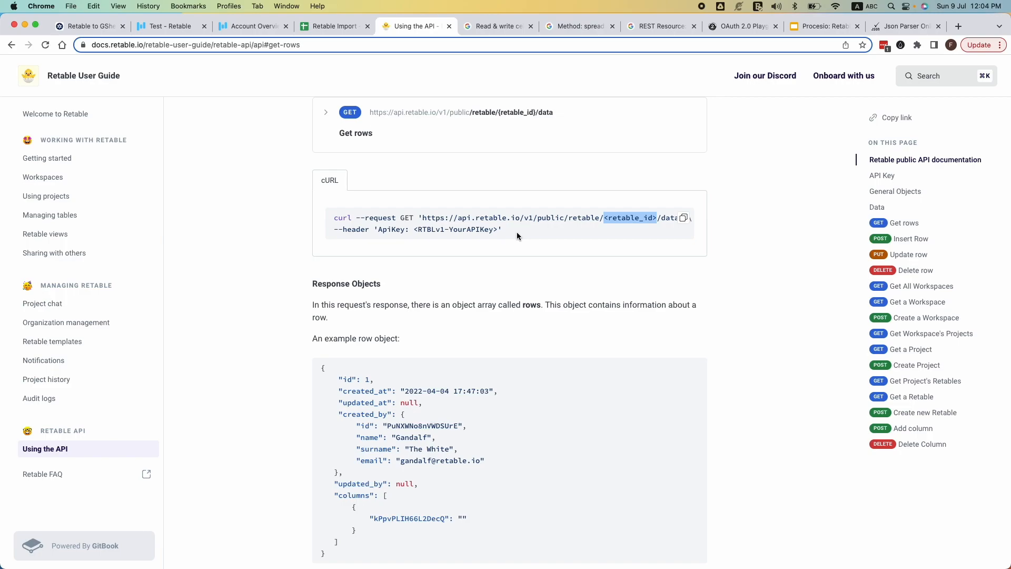
drag(498, 231, 414, 230)
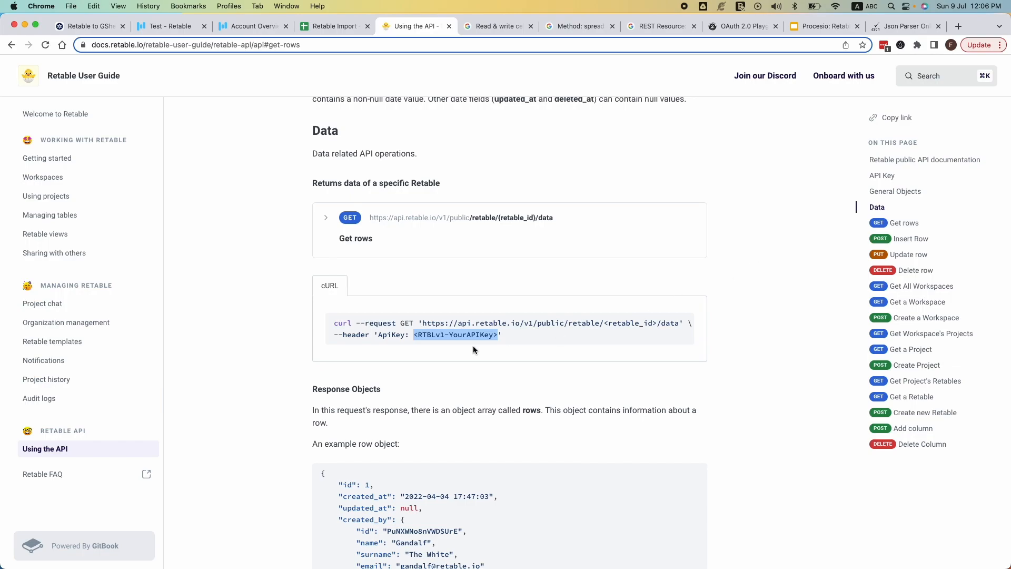
Open the API settings in the Retable account overview to locate the API key.
click(169, 25)
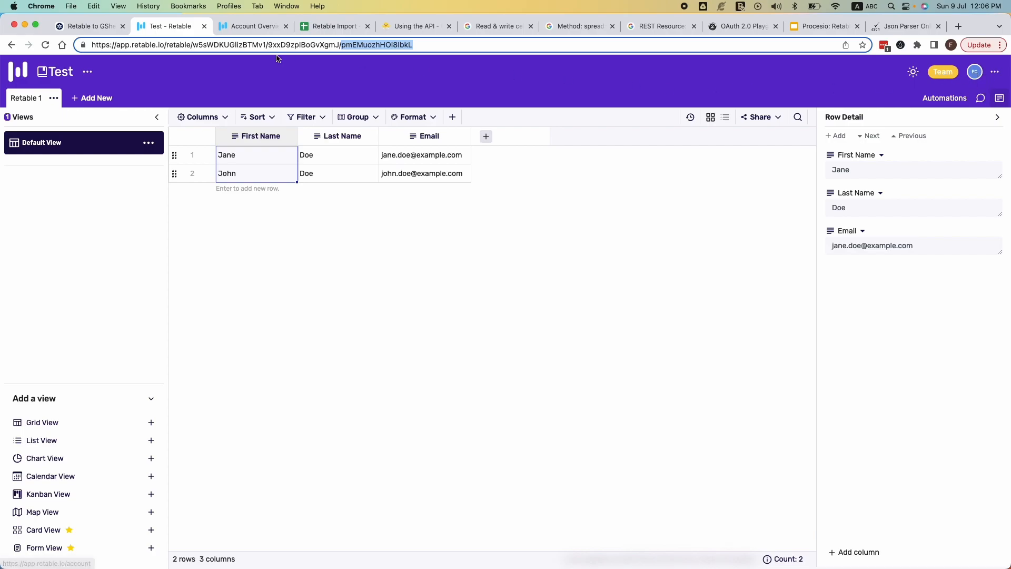
click(252, 25)
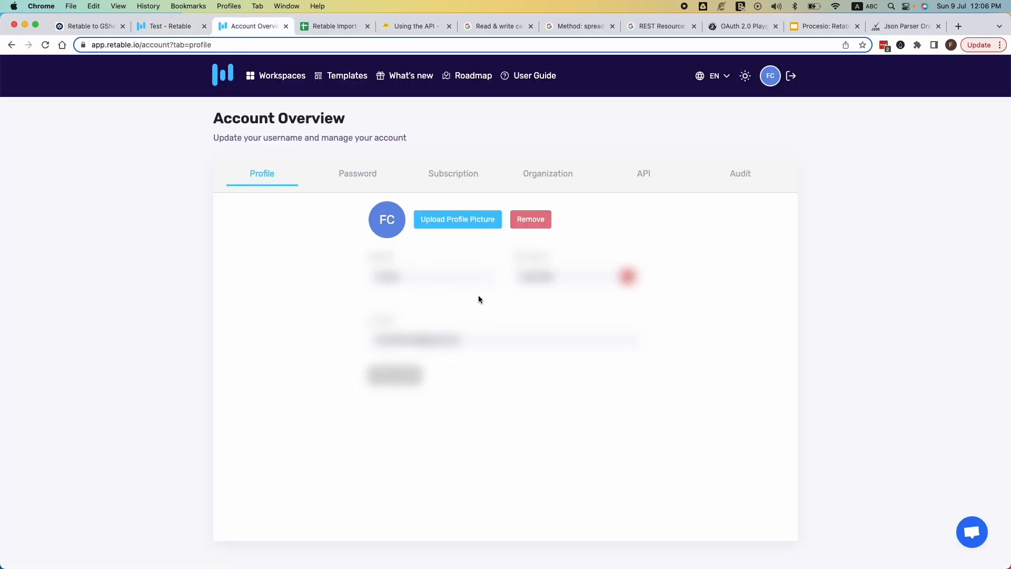
click(640, 173)
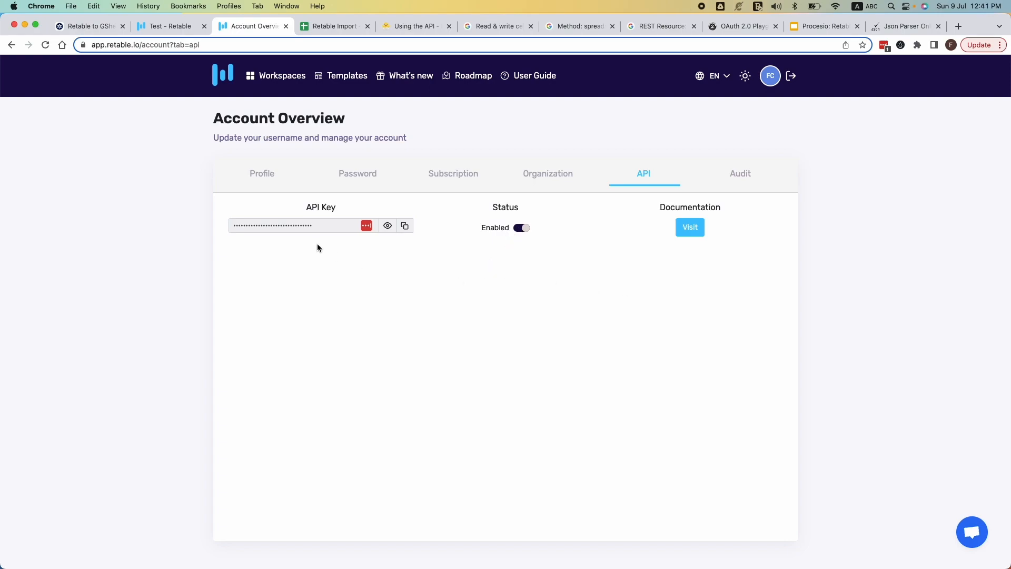
Review the Test table, and in the Procesio flow open the details of the Get Values From Retable action.
click(88, 29)
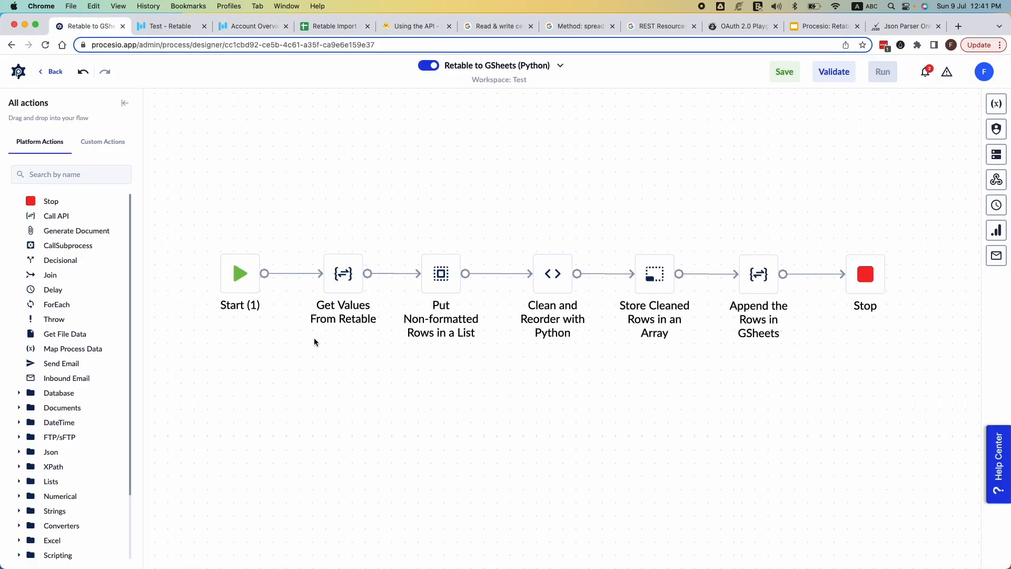
click(168, 26)
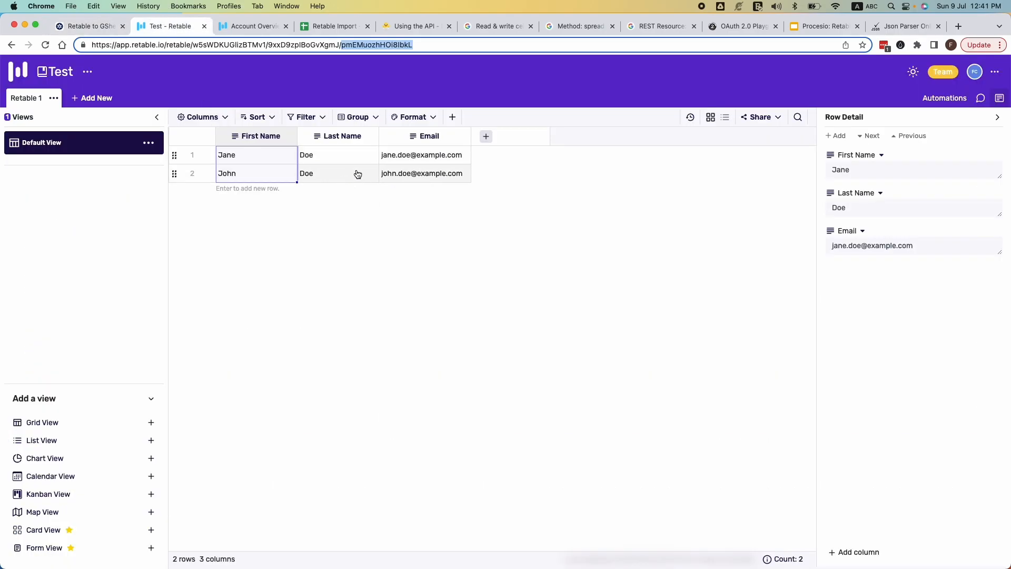
click(83, 26)
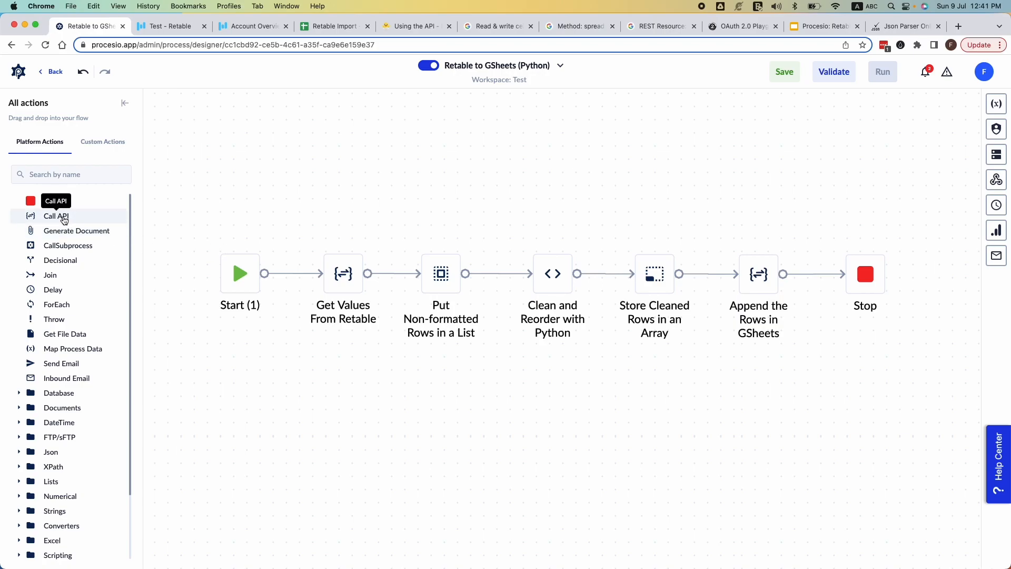
mouse_move(353, 287)
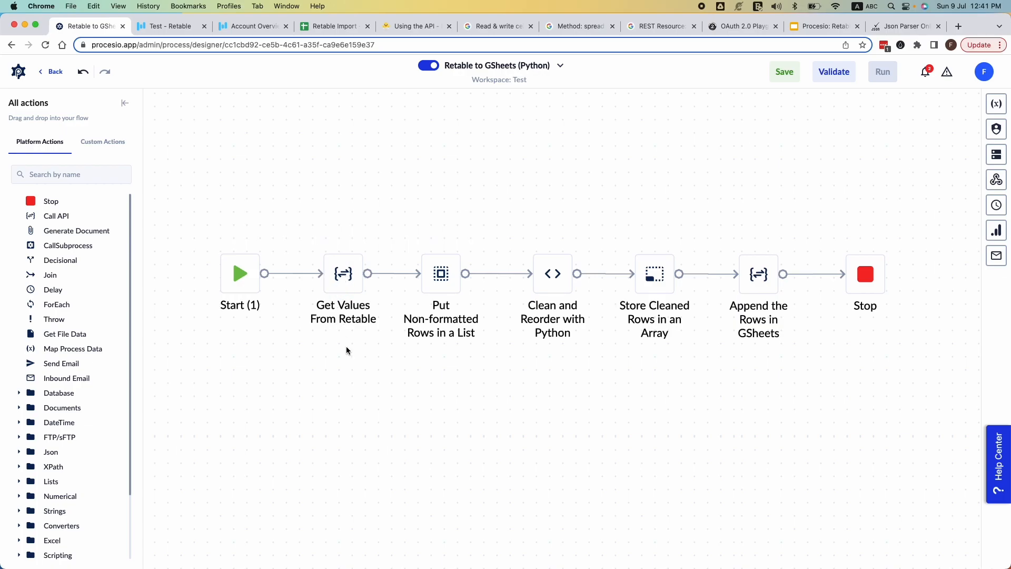
click(343, 280)
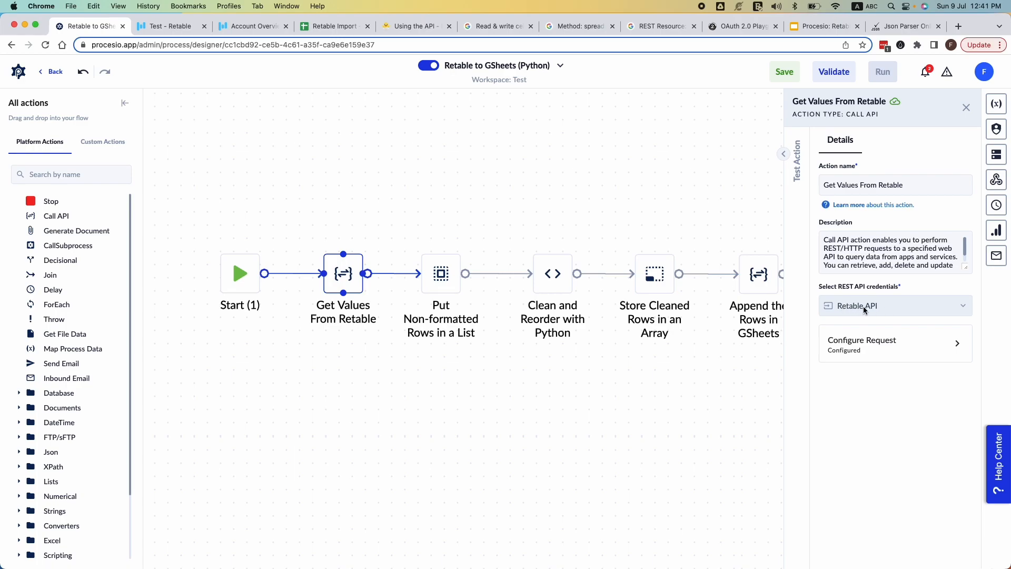
Open the Retable API credential in the Credentials Manager and go to its URL and authentication settings.
click(996, 133)
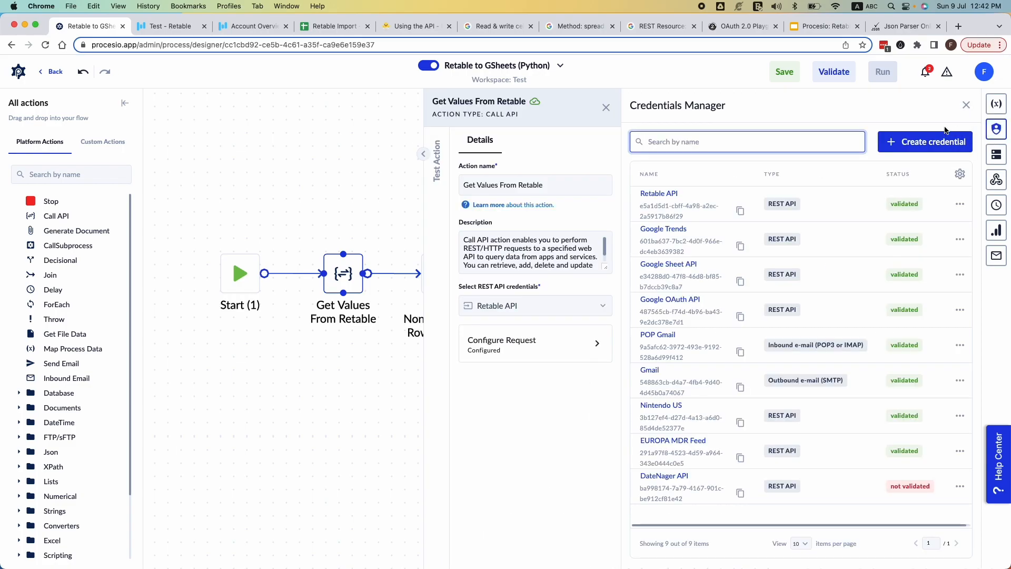
click(664, 196)
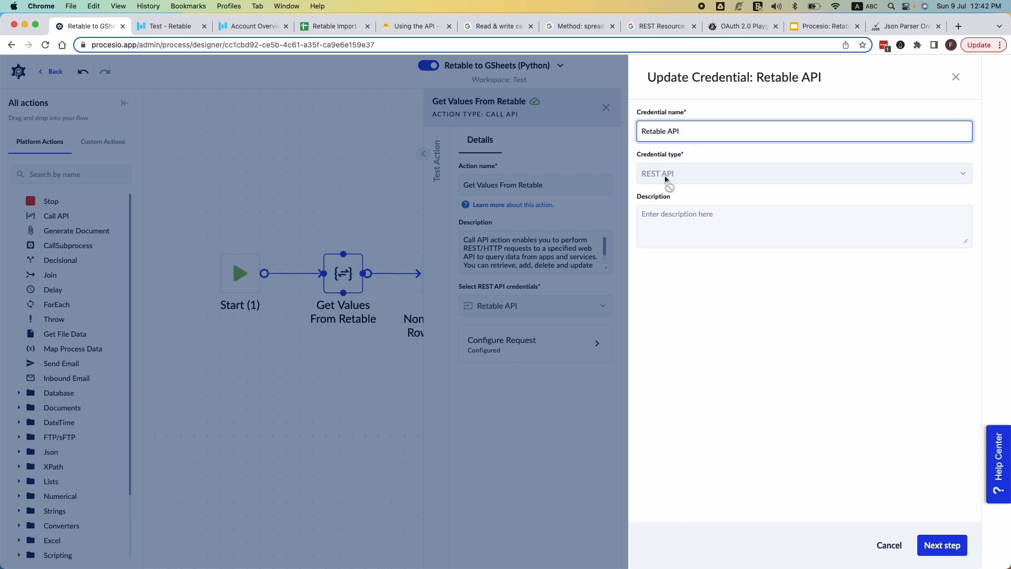
click(934, 550)
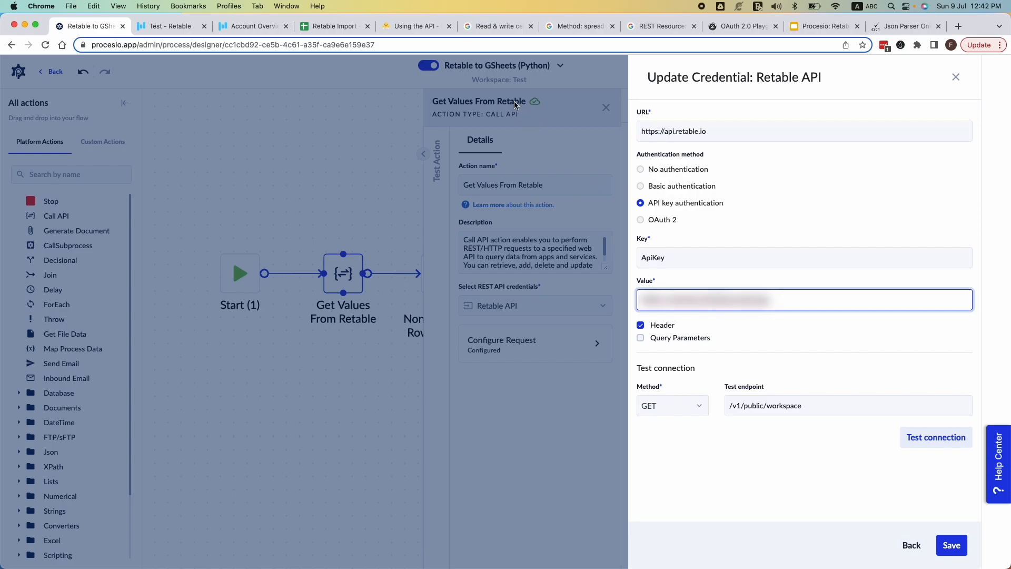
Examine the Get rows request in the Retable documentation for its base URL and ApiKey header.
click(412, 26)
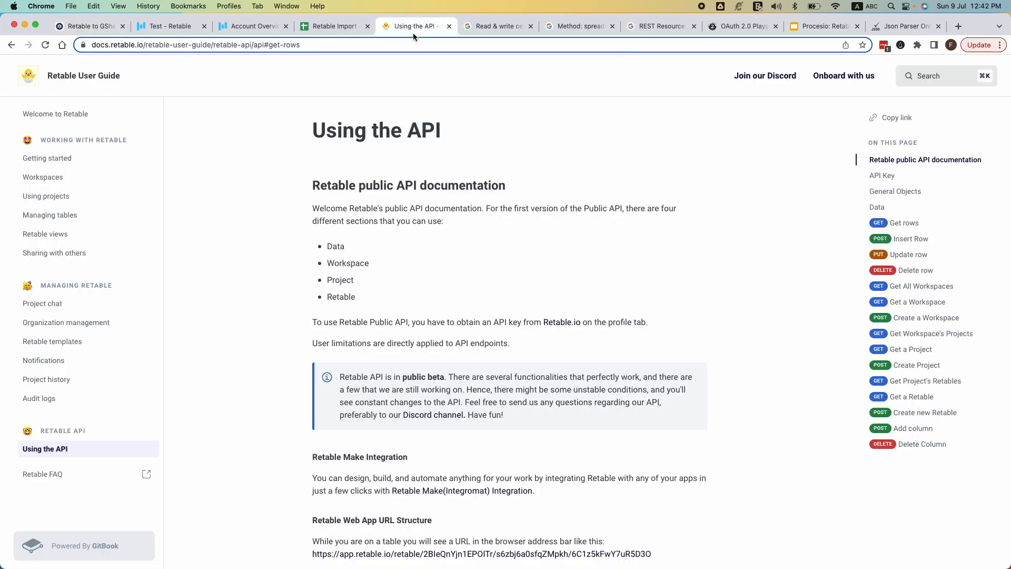
scroll(535, 243, down, 10)
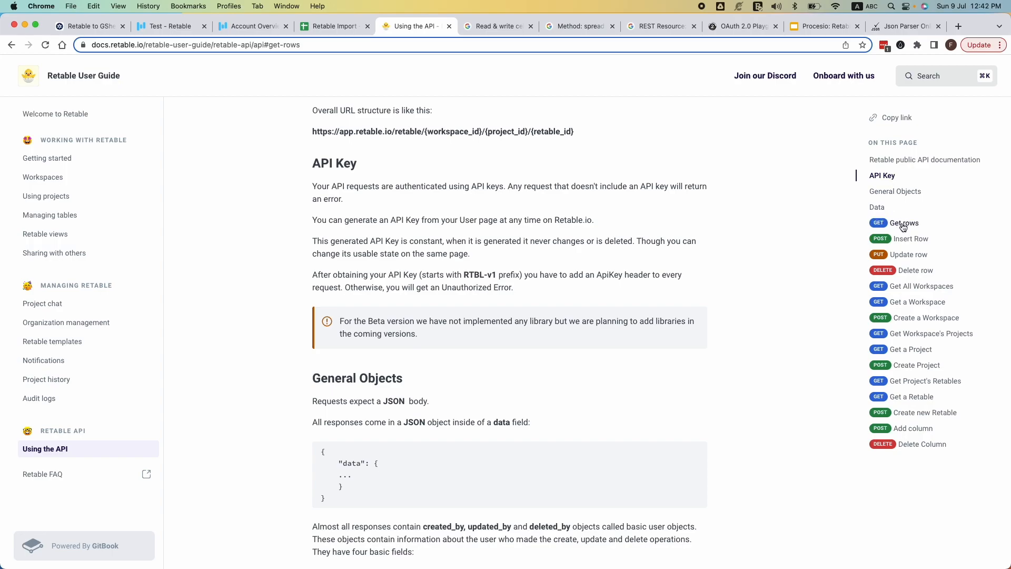
click(903, 225)
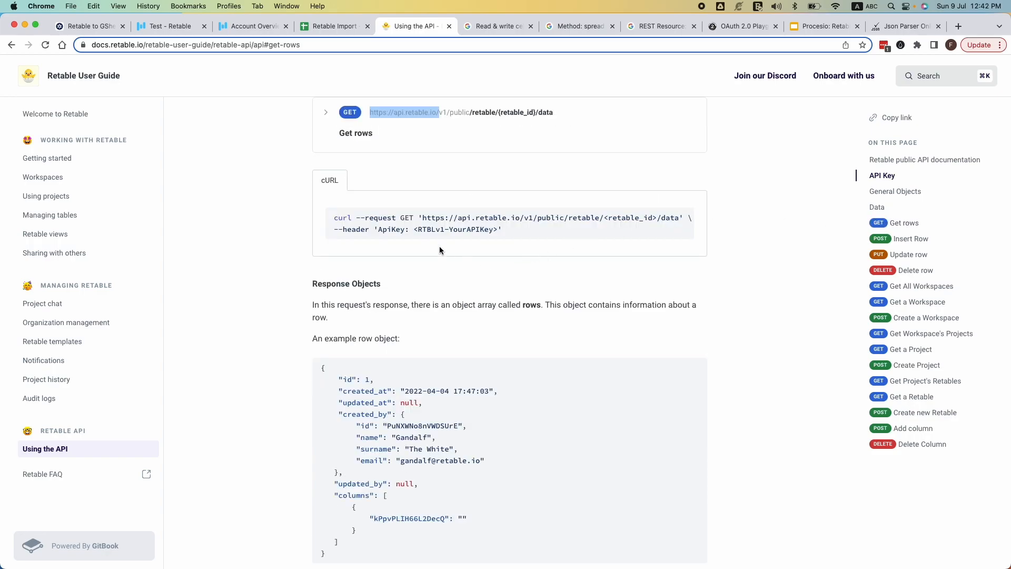
drag(497, 230, 378, 230)
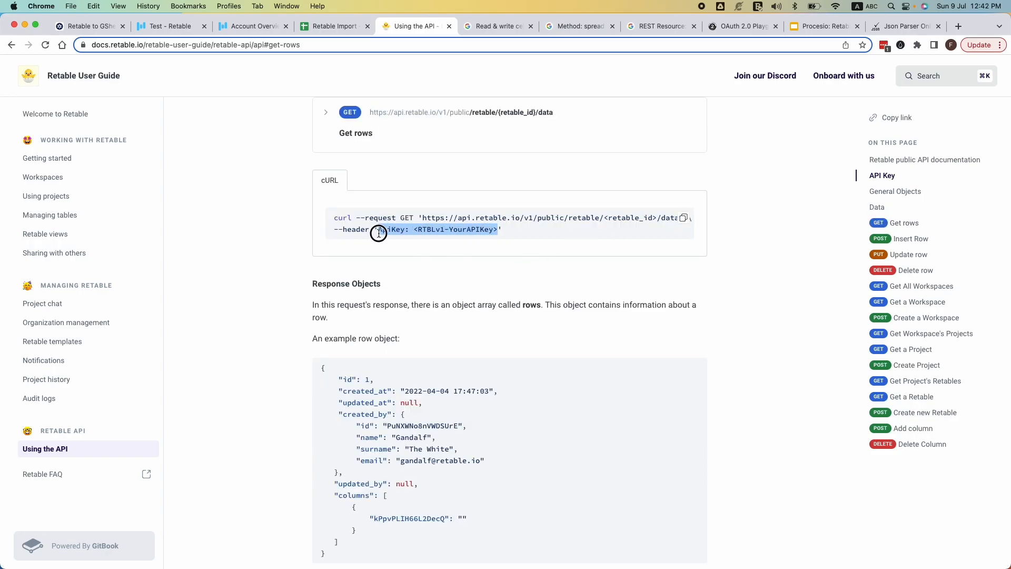
double_click(349, 230)
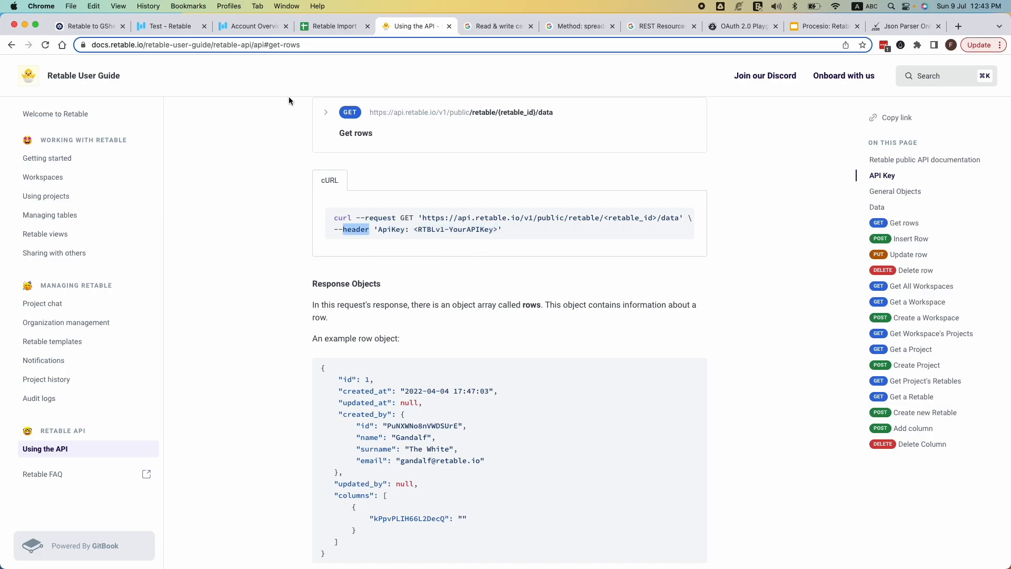
Check the Retable API credential's key settings in Procesio, and return to the API key in the Retable account overview.
click(93, 26)
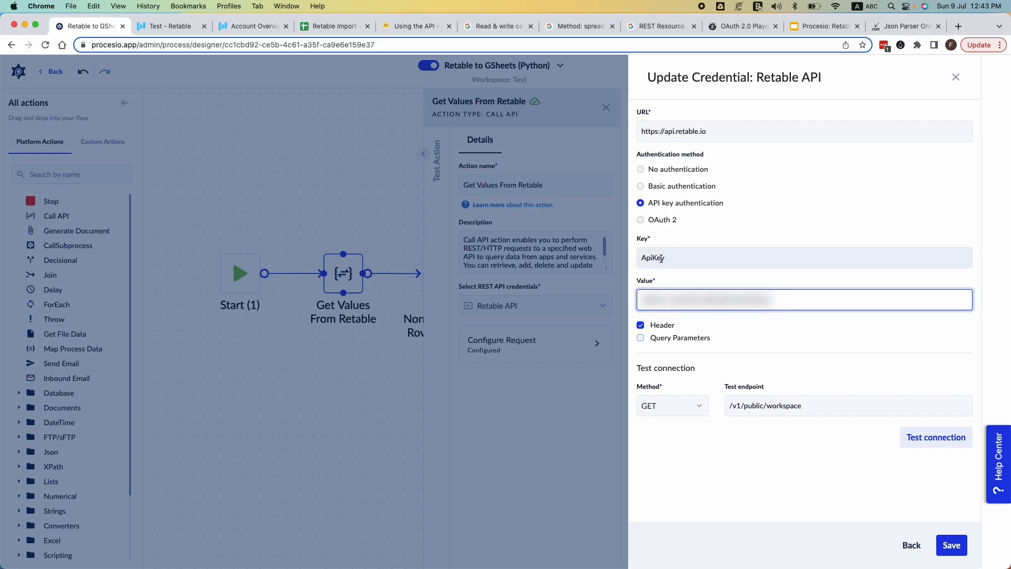
click(254, 26)
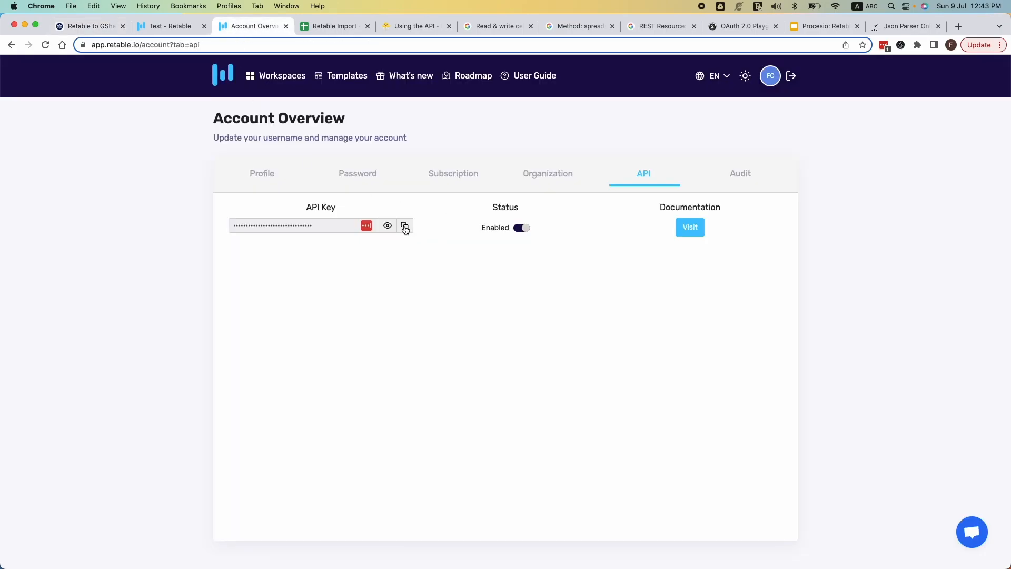
Copy the API key from the Retable account and return to the key value of the Retable API credential in Procesio.
click(406, 228)
click(89, 27)
click(710, 299)
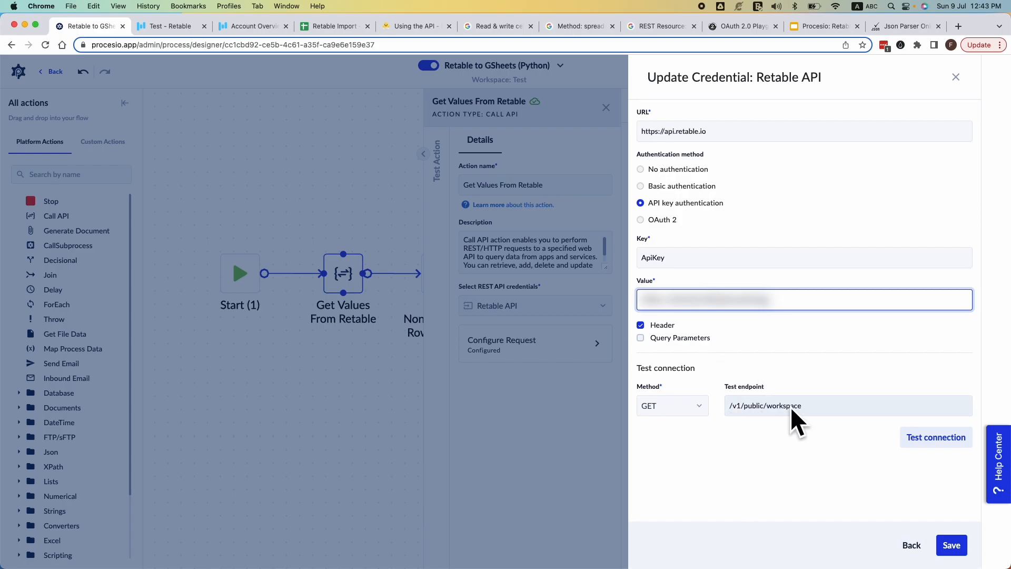
Look up the Get All Workspaces request in the Retable documentation and highlight its /v1/public/workspace path.
click(398, 31)
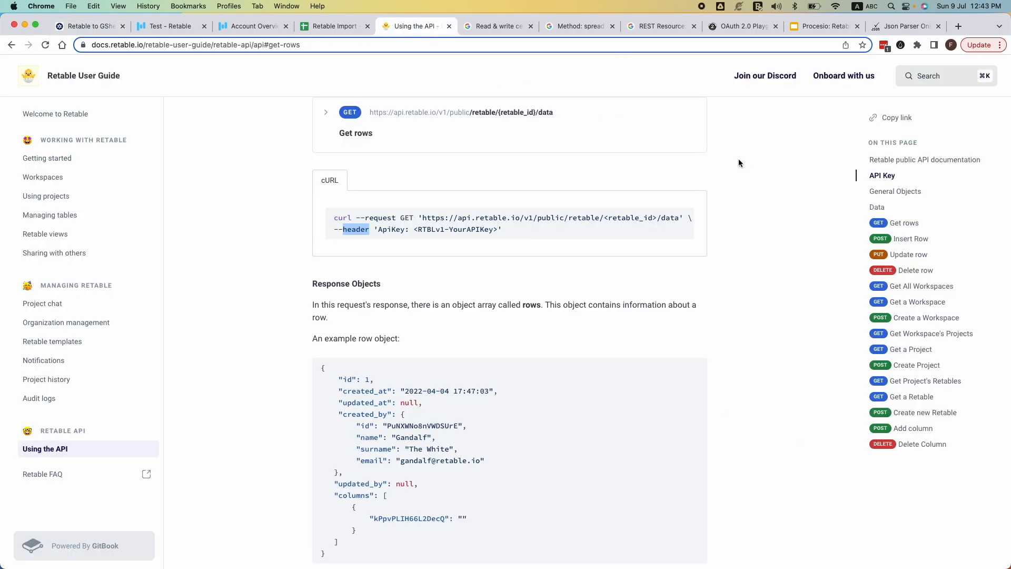
click(895, 287)
mouse_move(657, 218)
drag(655, 217, 568, 218)
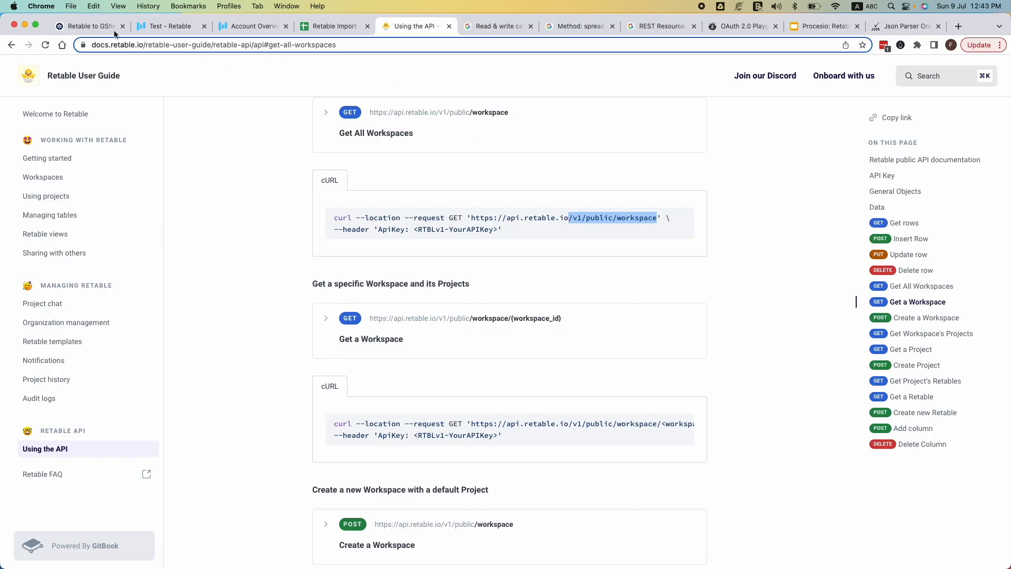
Test the Retable API credential's connection in Procesio, exit its configuration without saving, and close the Credentials Manager.
click(90, 26)
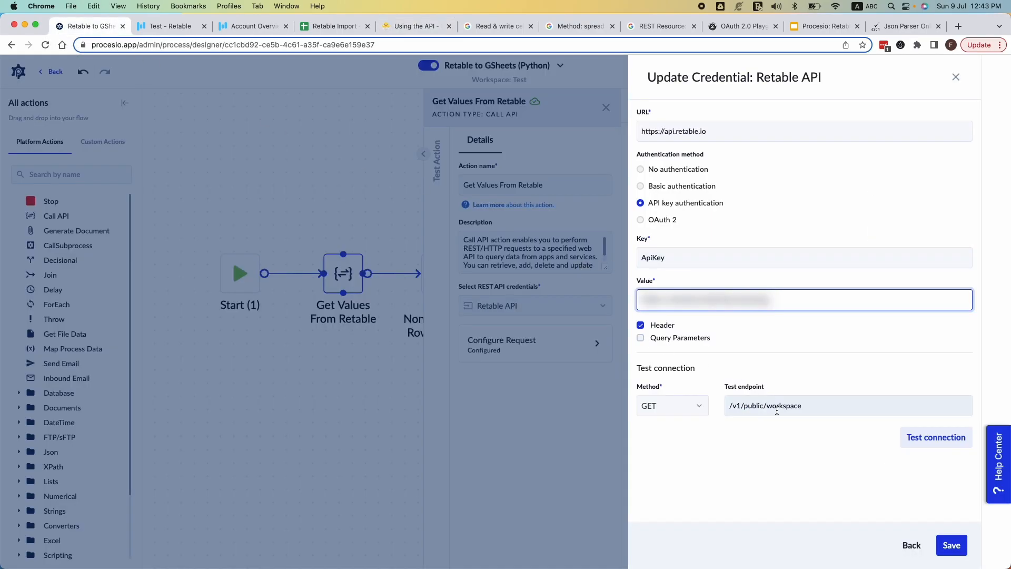
click(912, 438)
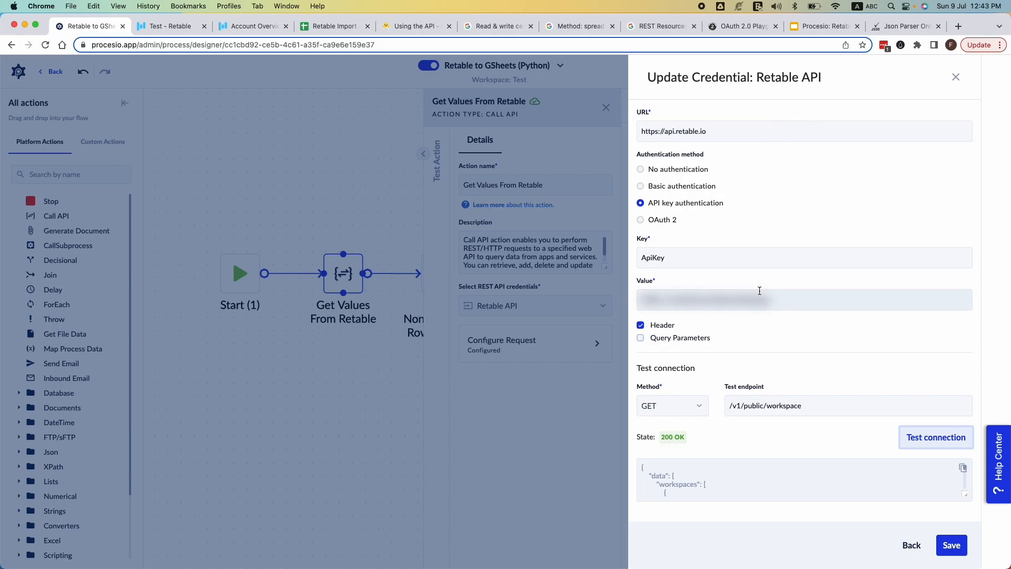
click(955, 78)
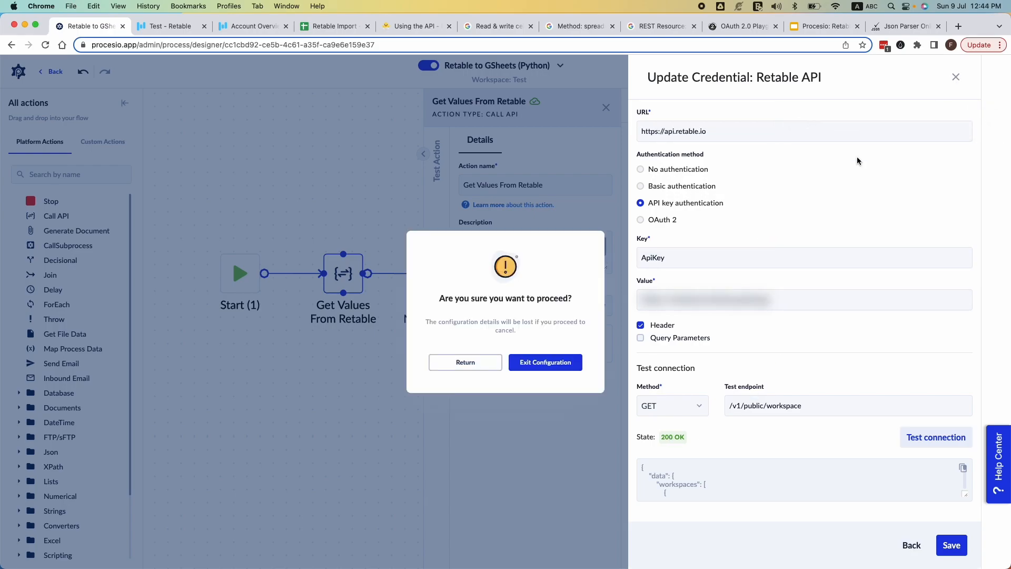
click(564, 356)
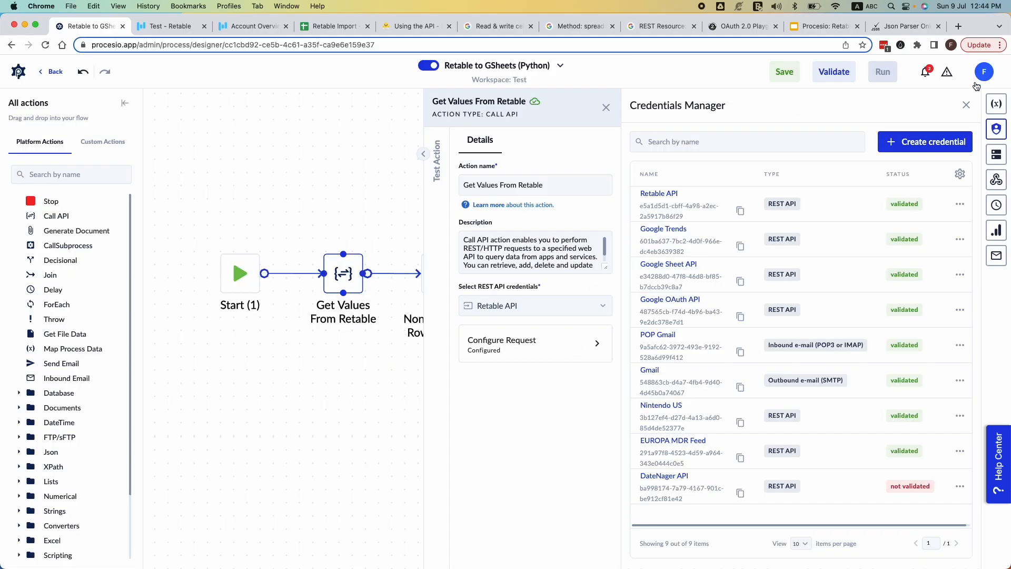
click(965, 106)
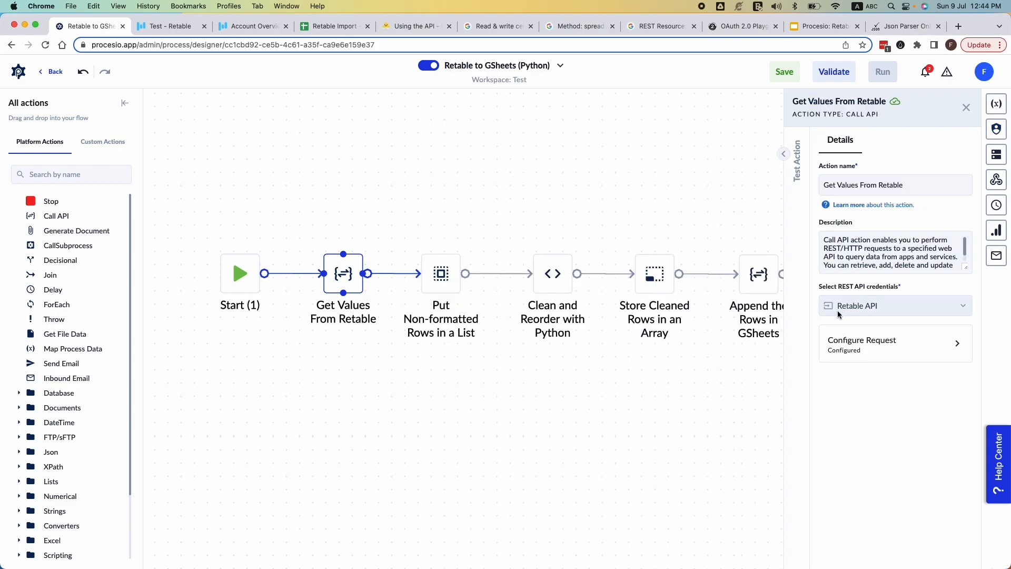
Choose Retable API as the REST API credential of Get Values From Retable and open its request configuration.
click(955, 310)
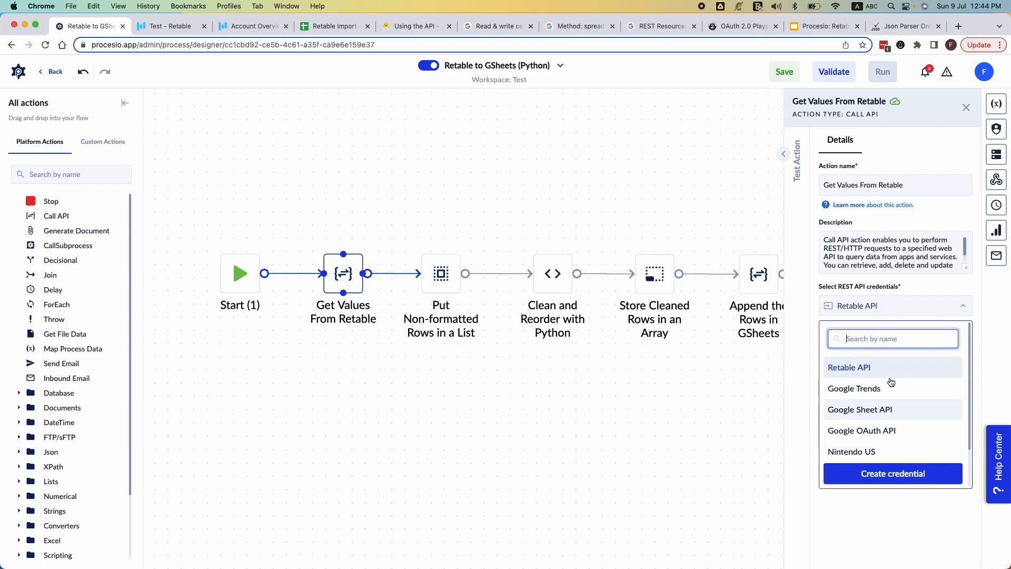
click(853, 367)
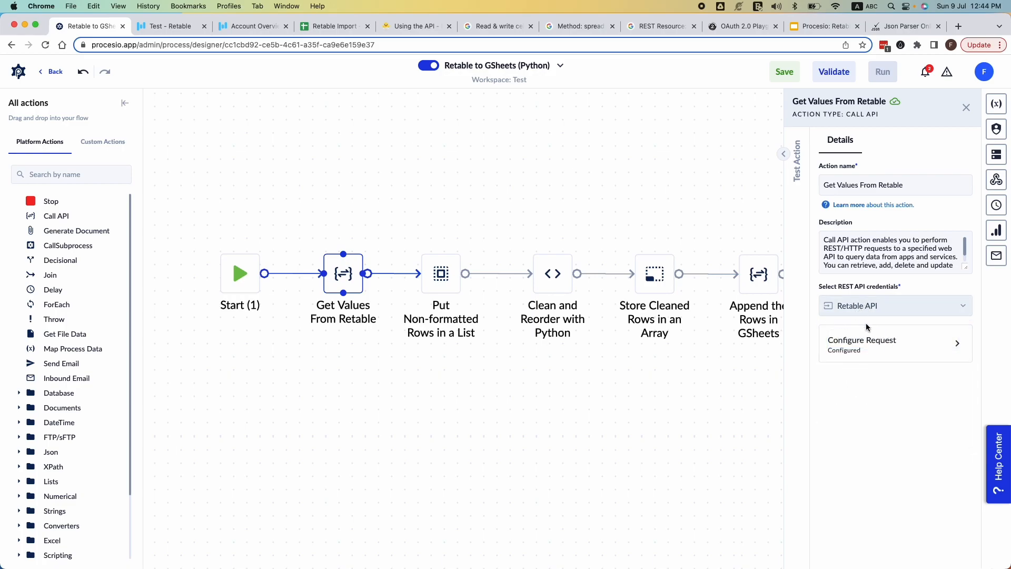
click(943, 352)
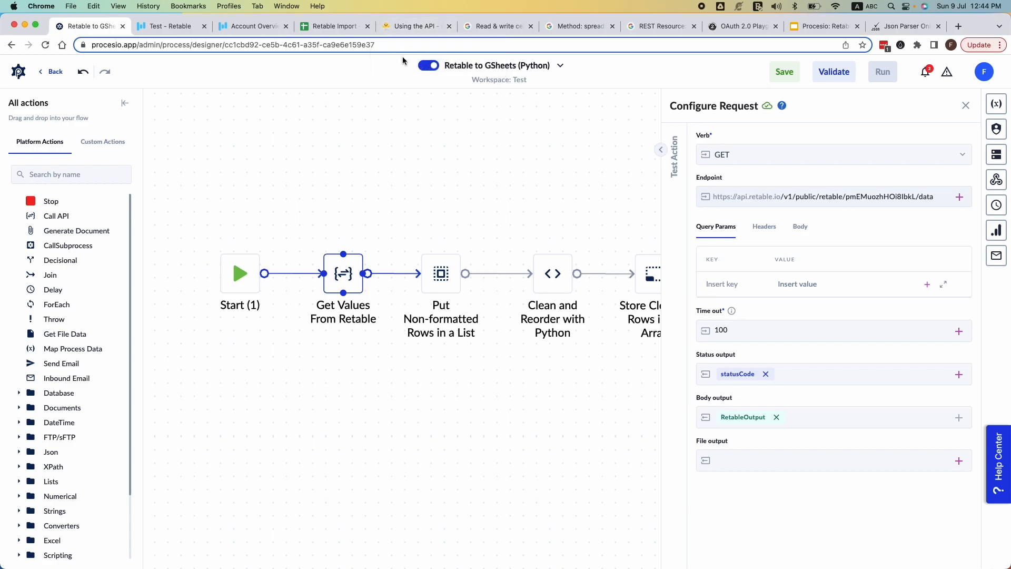
Copy the path v1/public/retable/<retable_id>/data from the Get rows request in the Retable documentation.
click(400, 26)
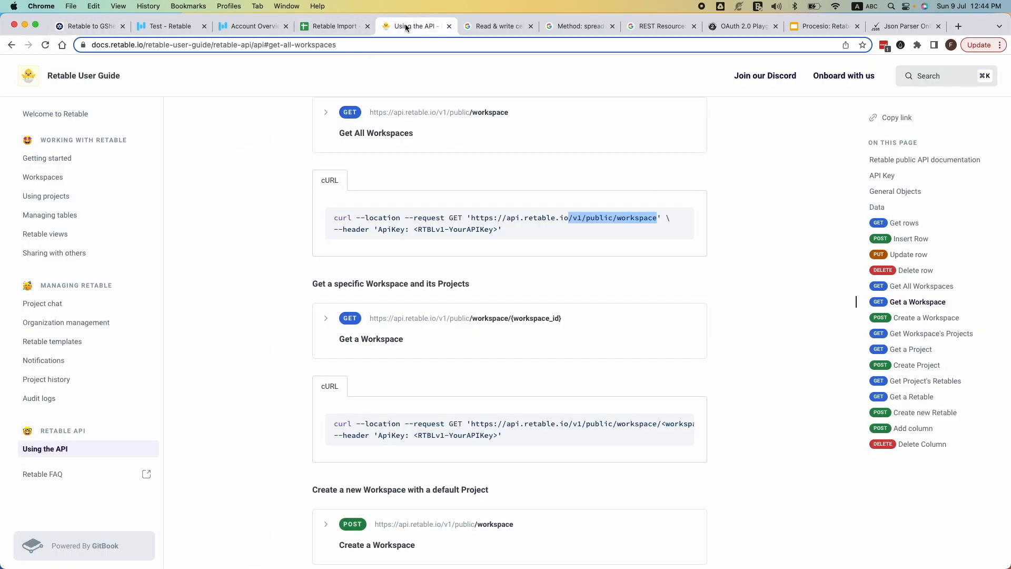
click(902, 225)
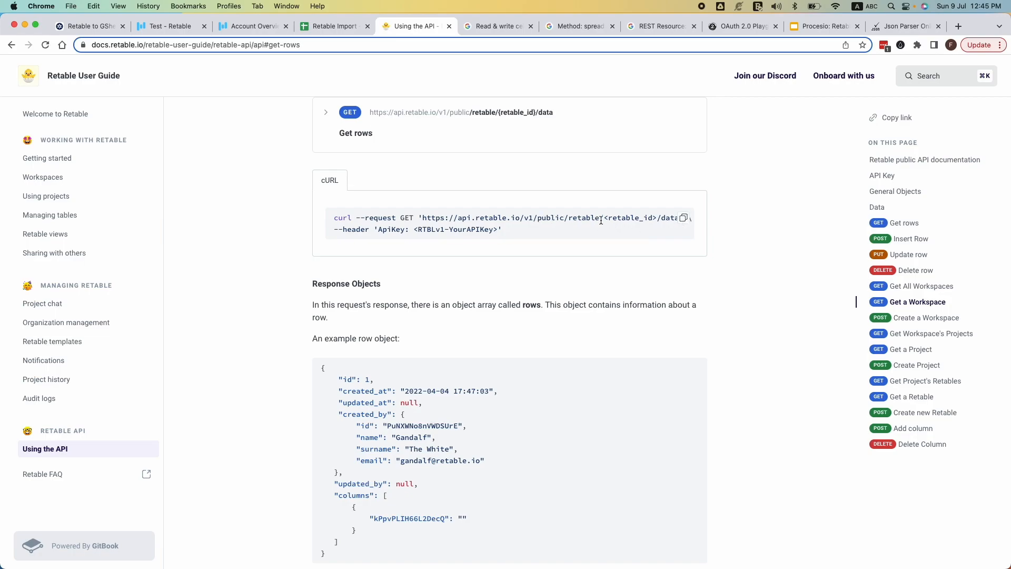
drag(604, 219, 657, 217)
drag(522, 218, 671, 217)
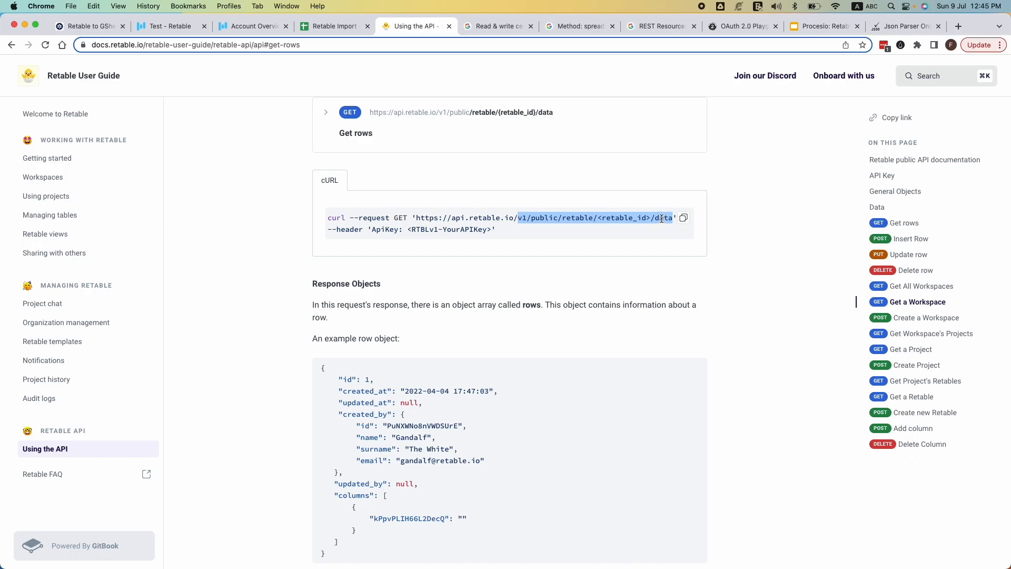
right_click(661, 219)
click(680, 242)
In Procesio, replace the request's endpoint path with the copied v1/public/retable/<retable_id>/data.
click(90, 27)
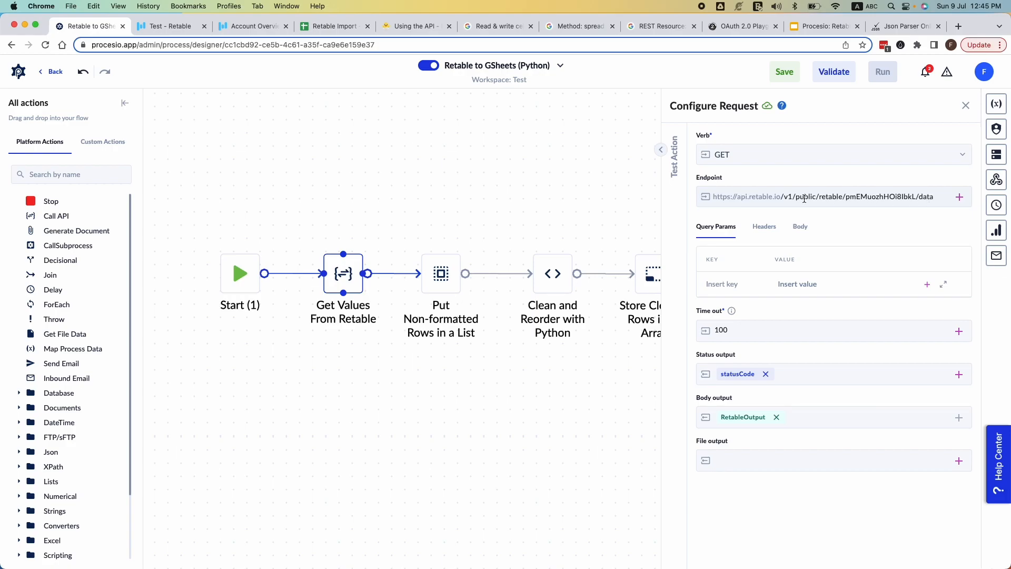
drag(783, 198, 938, 199)
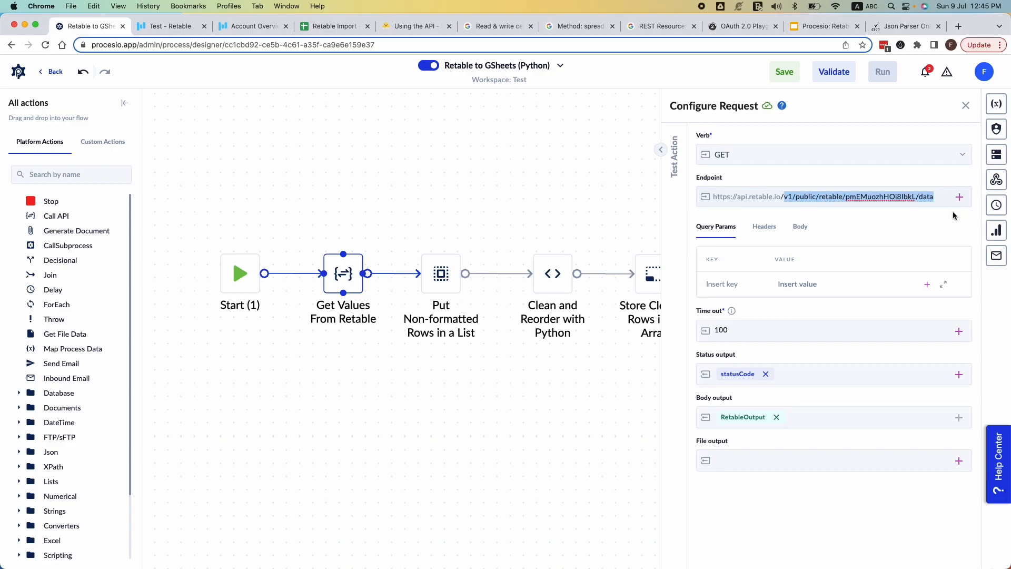
key(BackSpace)
key(super+v)
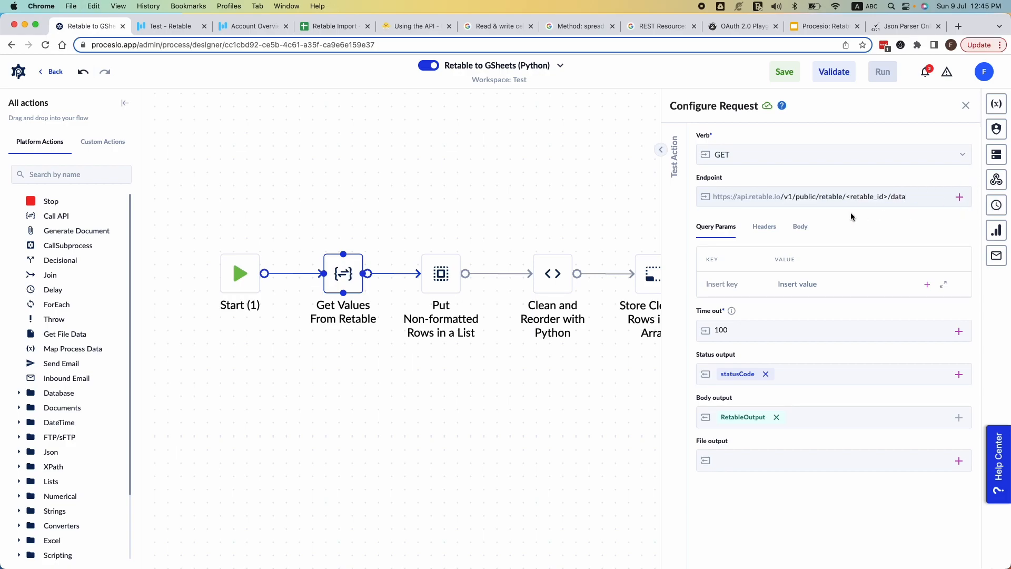
Select the endpoint's <retable_id> placeholder, and copy the table ID with its leading slash from the Test table's URL in Retable.
drag(889, 196, 846, 197)
click(171, 26)
click(423, 47)
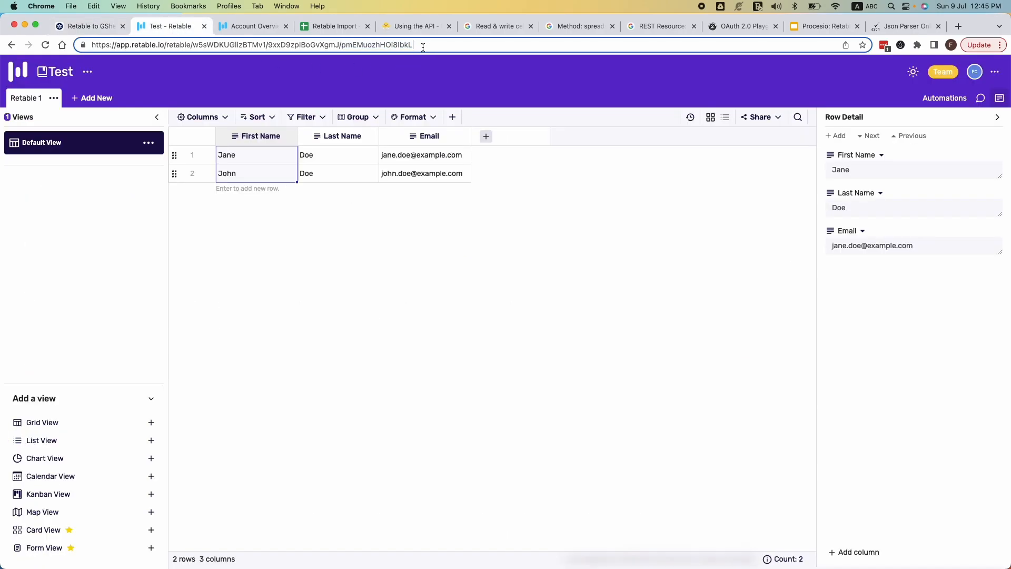
drag(419, 46, 339, 45)
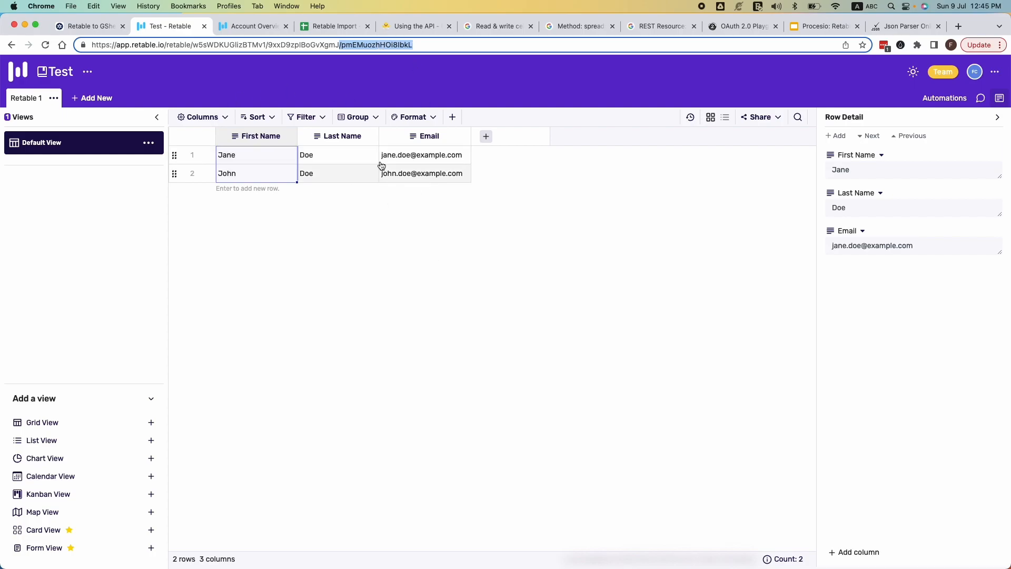
right_click(397, 48)
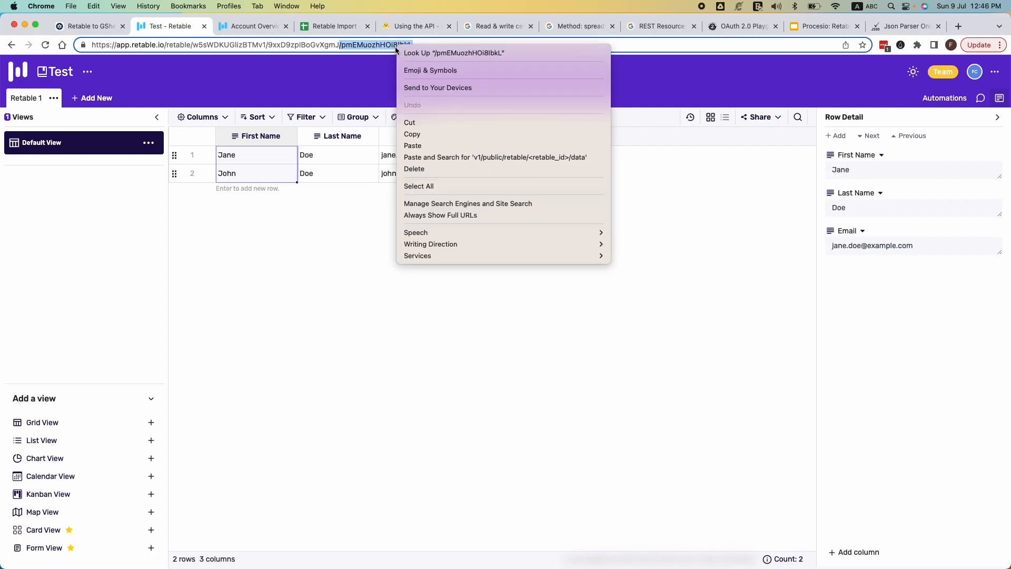
click(422, 134)
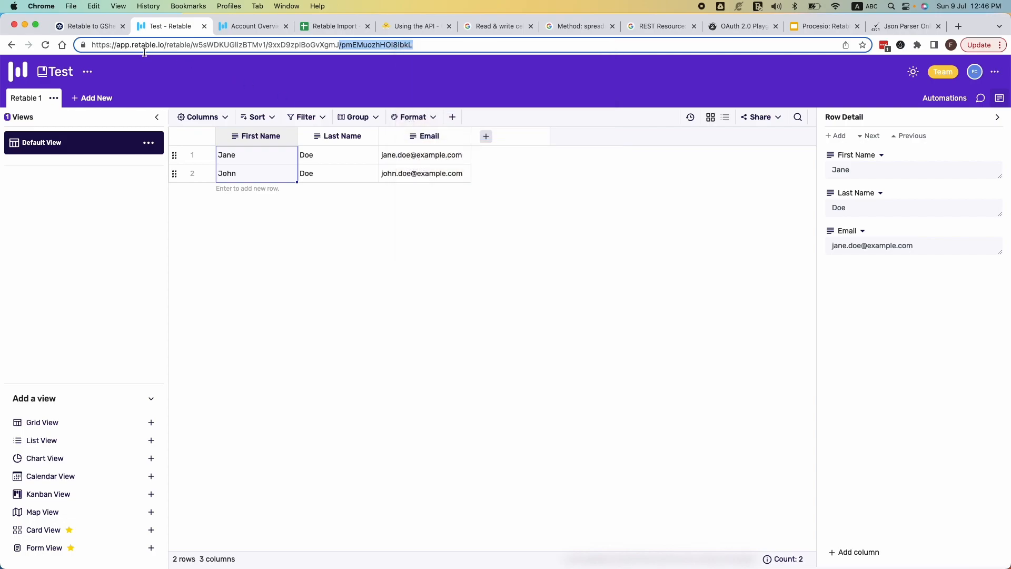
Replace the <retable_id> placeholder in the Procesio endpoint with the copied table ID and remove the duplicate slash.
click(87, 26)
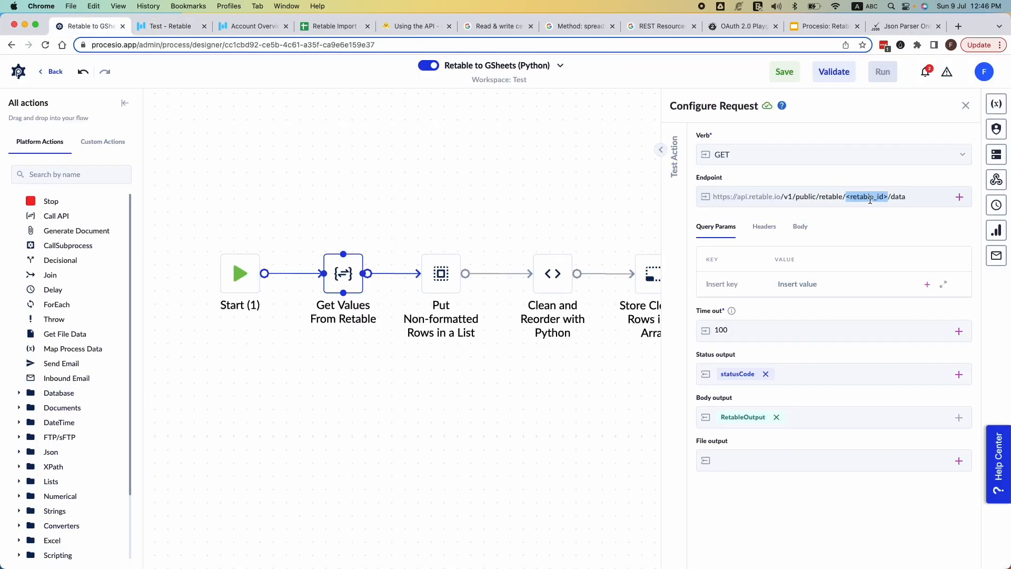
key(BackSpace)
key(super+v)
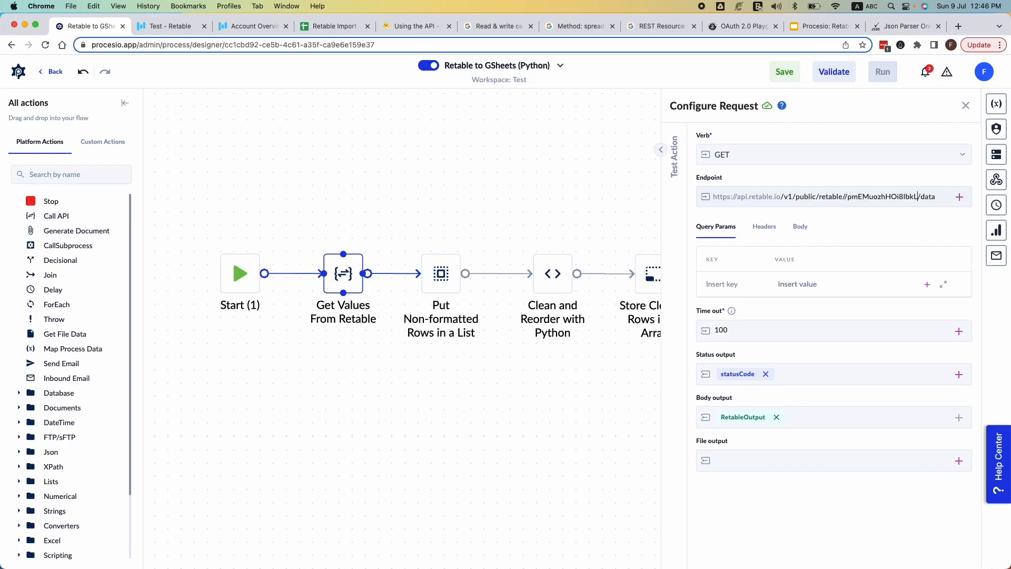
click(847, 197)
key(BackSpace)
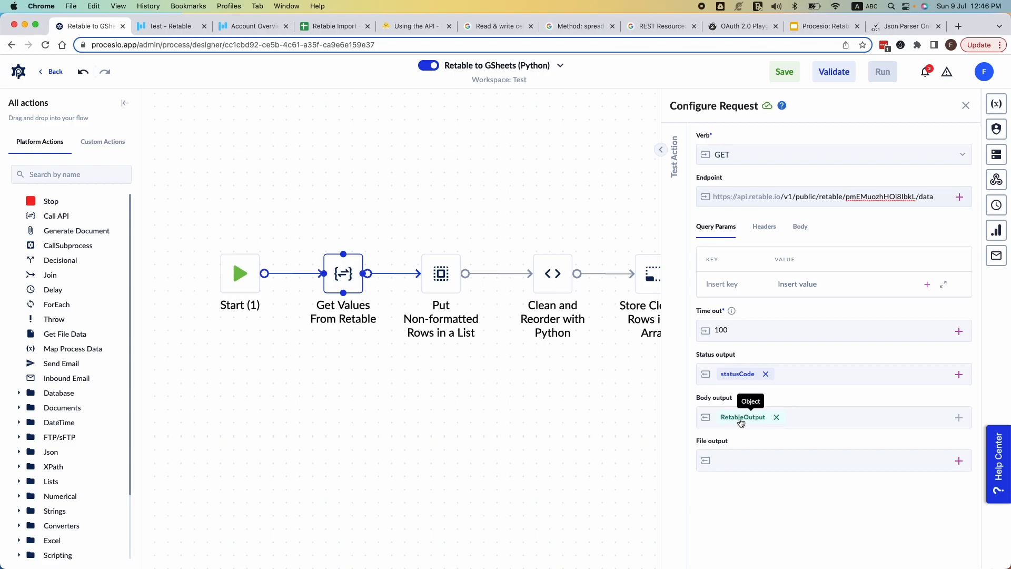
Check the settings of the RetableOutput variable without changing them, and run a test of the Get Values From Retable request.
click(740, 417)
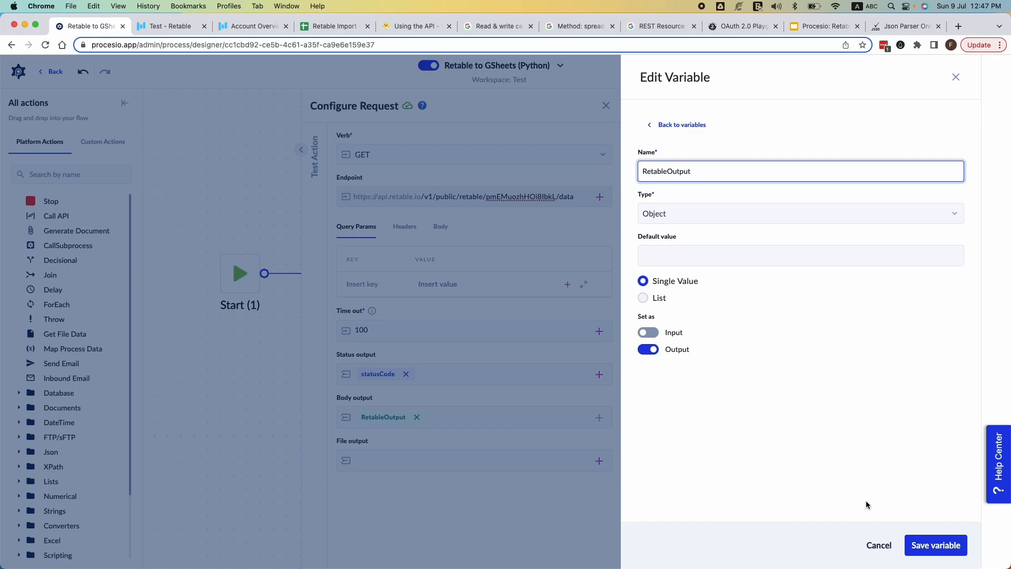
click(884, 546)
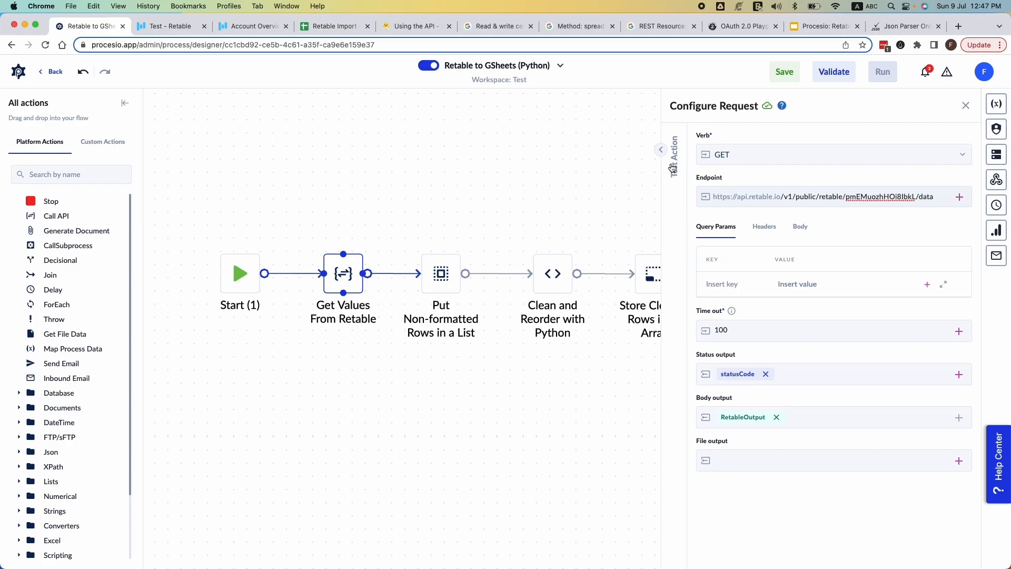
click(672, 168)
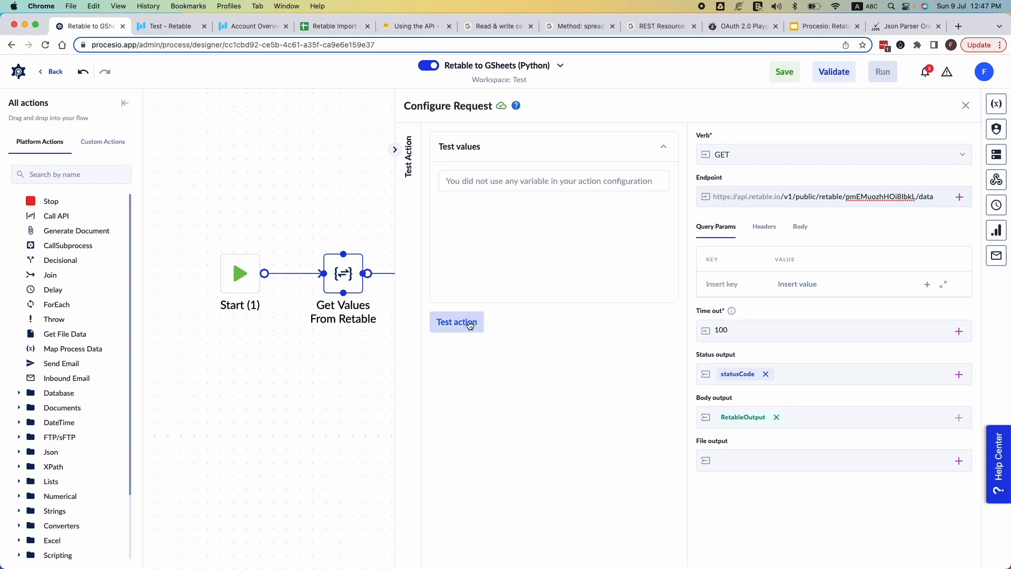
click(470, 323)
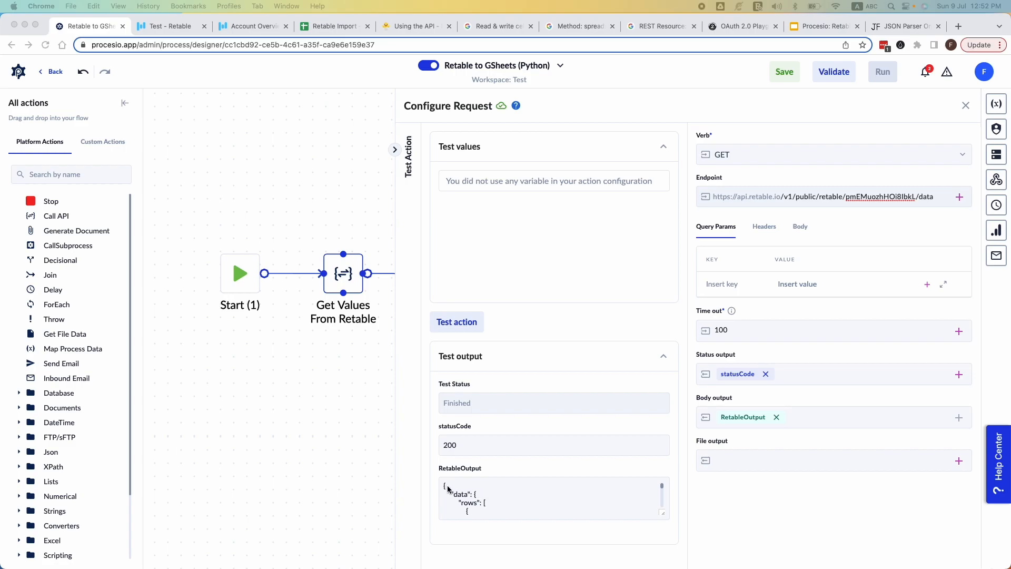
Copy the entire RetableOutput test result and switch to the JSON Parser page.
click(442, 486)
key(super+a)
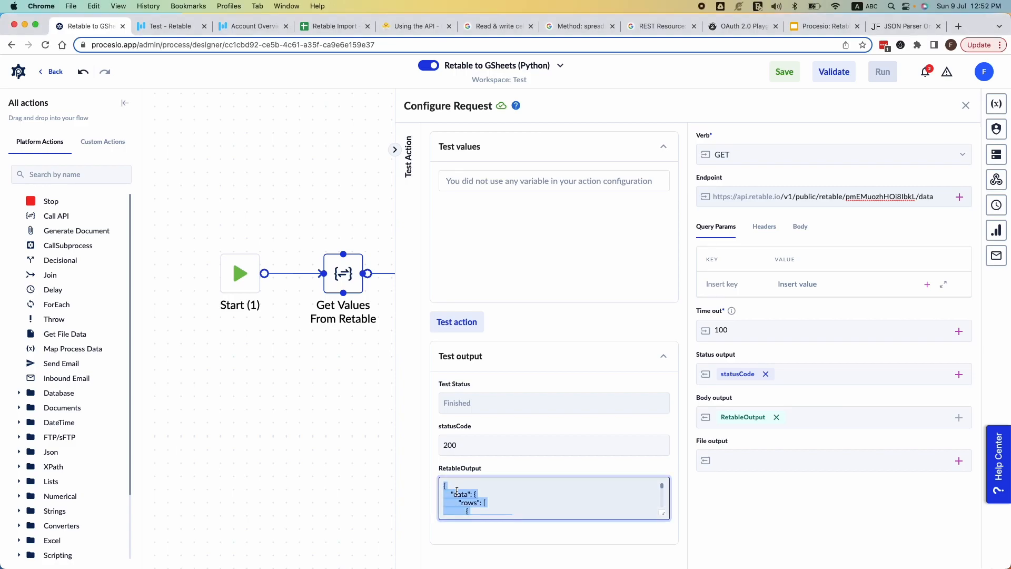
right_click(456, 490)
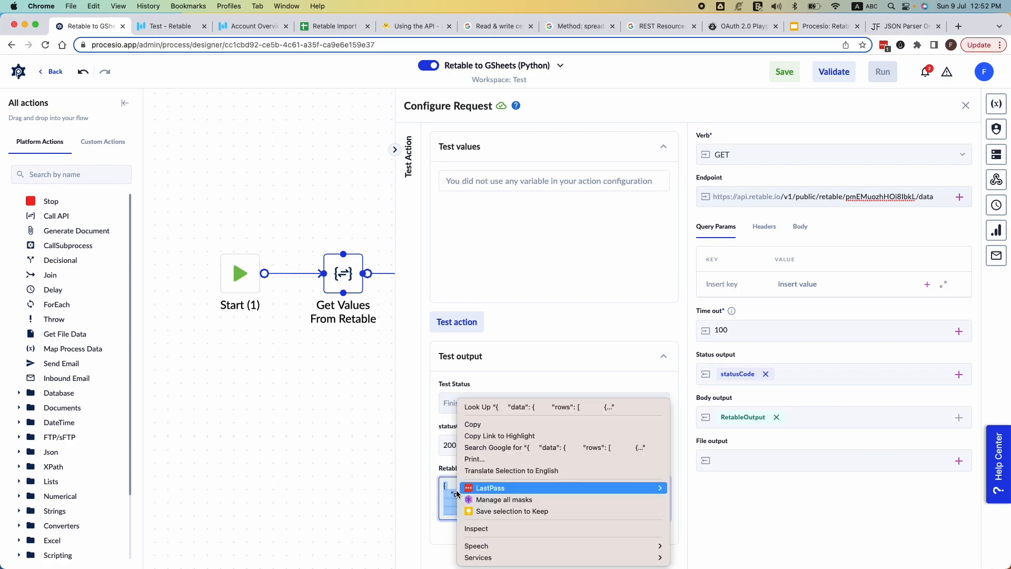
click(473, 424)
click(901, 25)
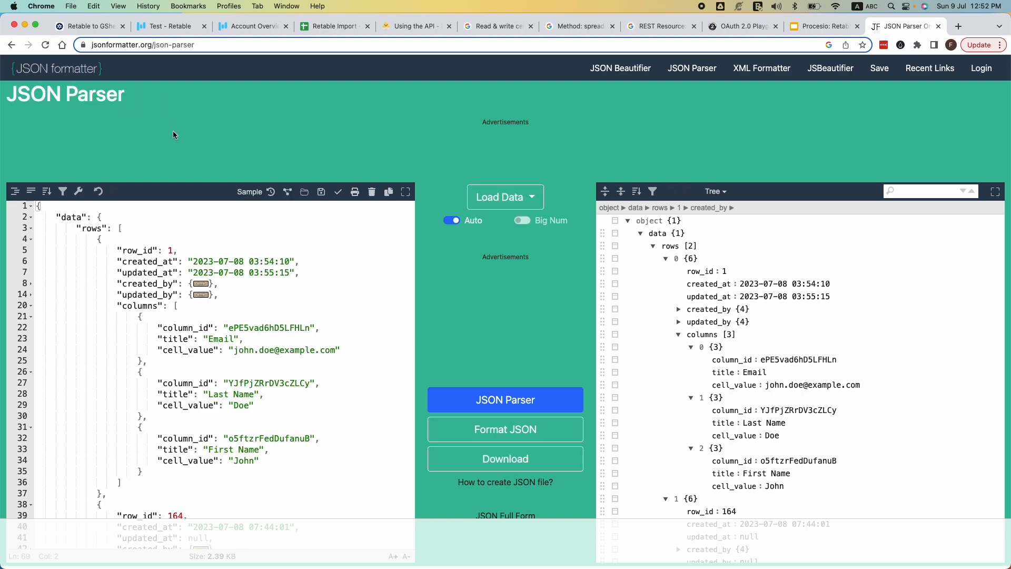
Examine how the rows and their columns are structured in the parsed Retable JSON.
scroll(248, 247, down, 1)
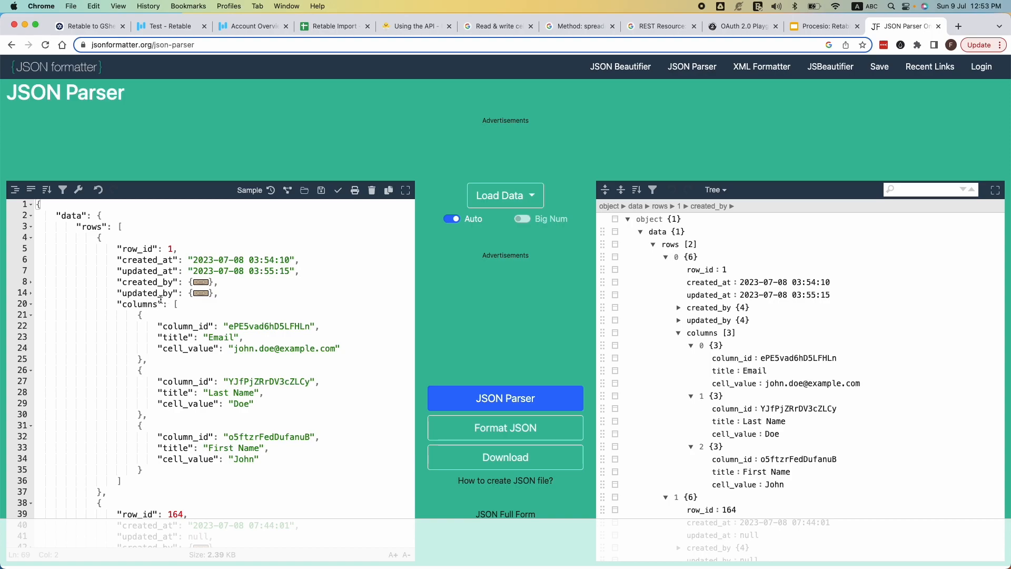
scroll(161, 299, down, 1)
scroll(161, 299, up, 1)
scroll(223, 341, down, 1)
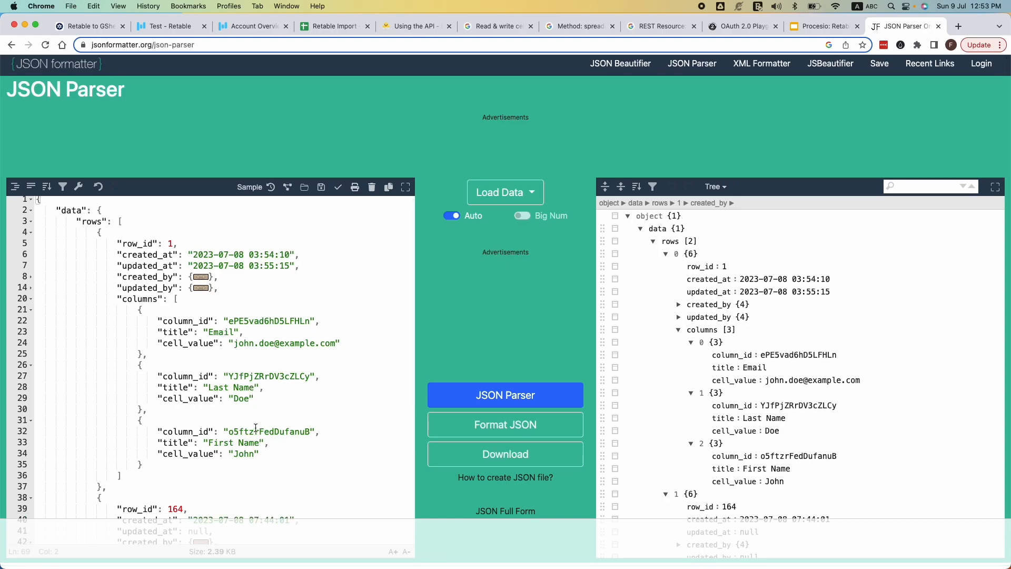
scroll(256, 427, down, 10)
scroll(256, 427, up, 10)
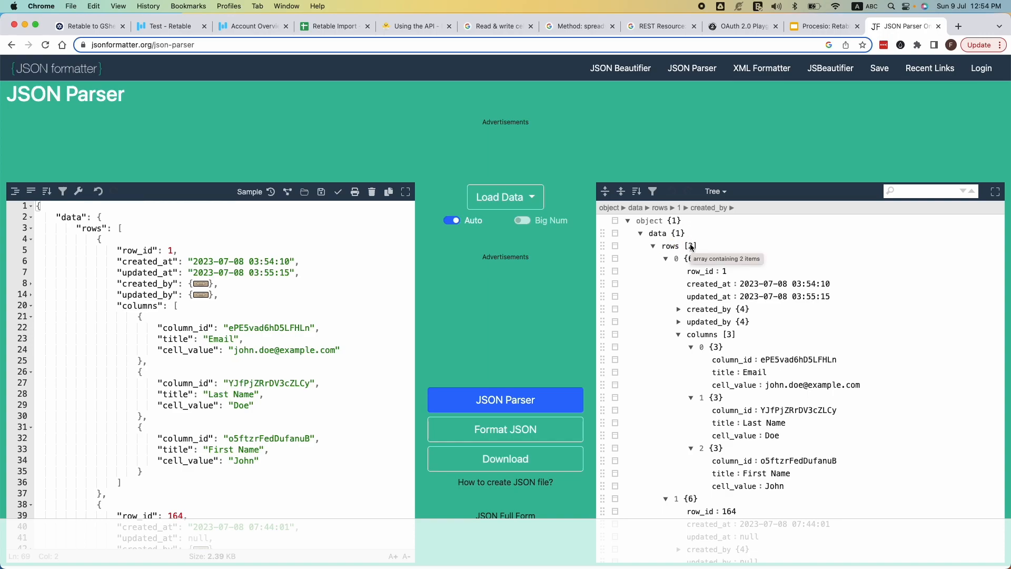
Compare the Test table's column order in Retable with the order of the column entries in each parsed JSON row.
click(166, 31)
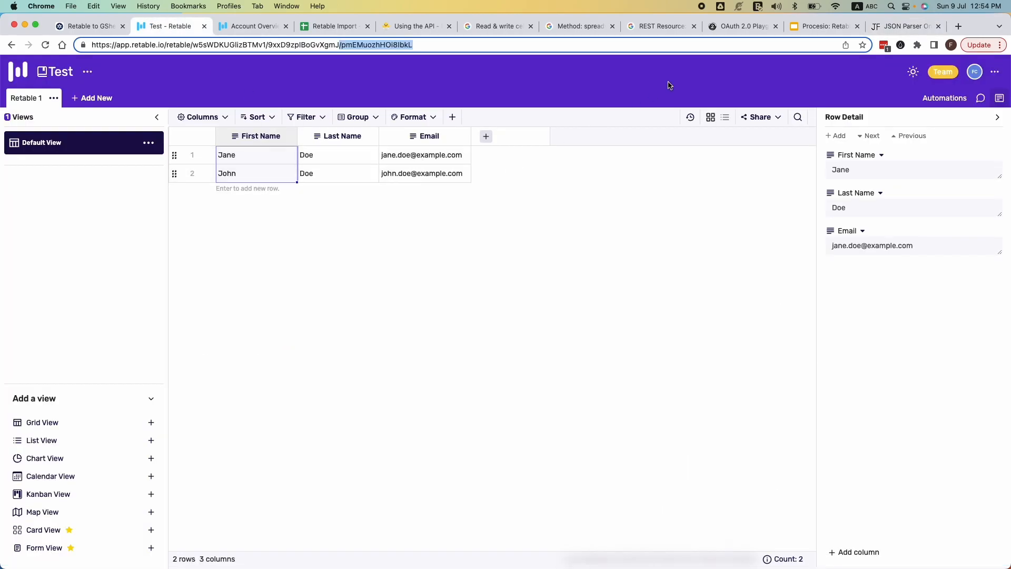
click(904, 27)
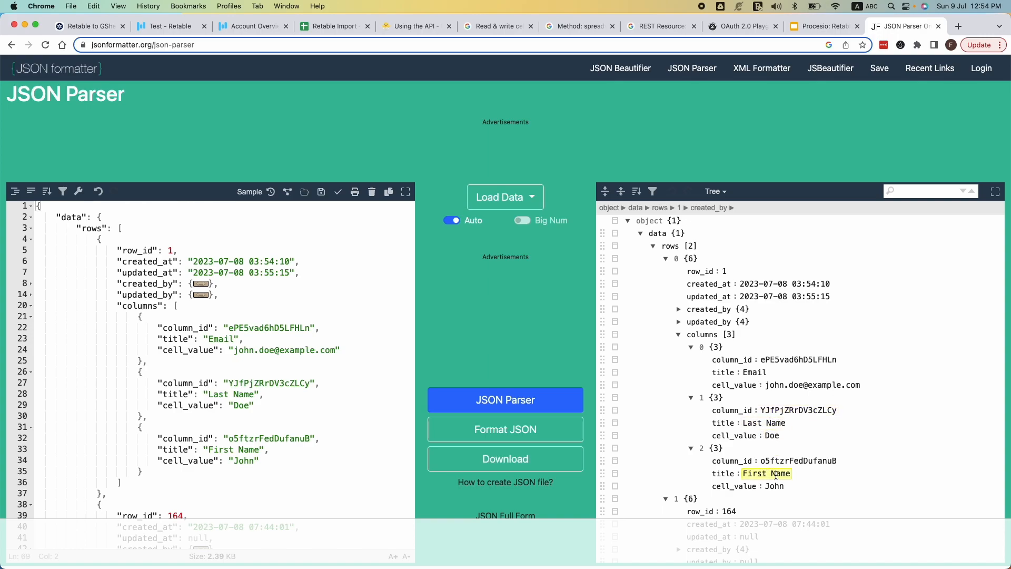
scroll(761, 430, down, 5)
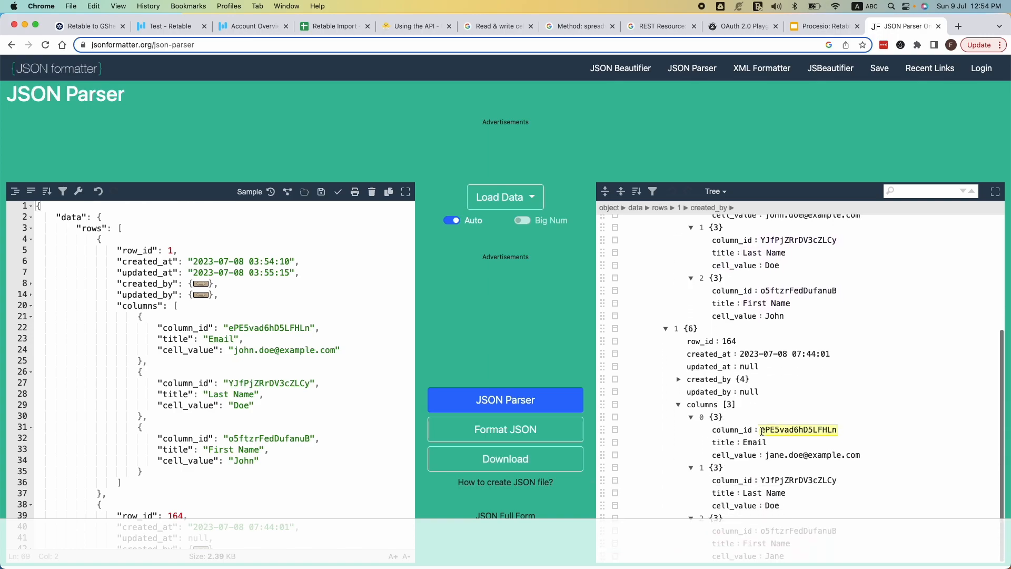
scroll(761, 430, up, 4)
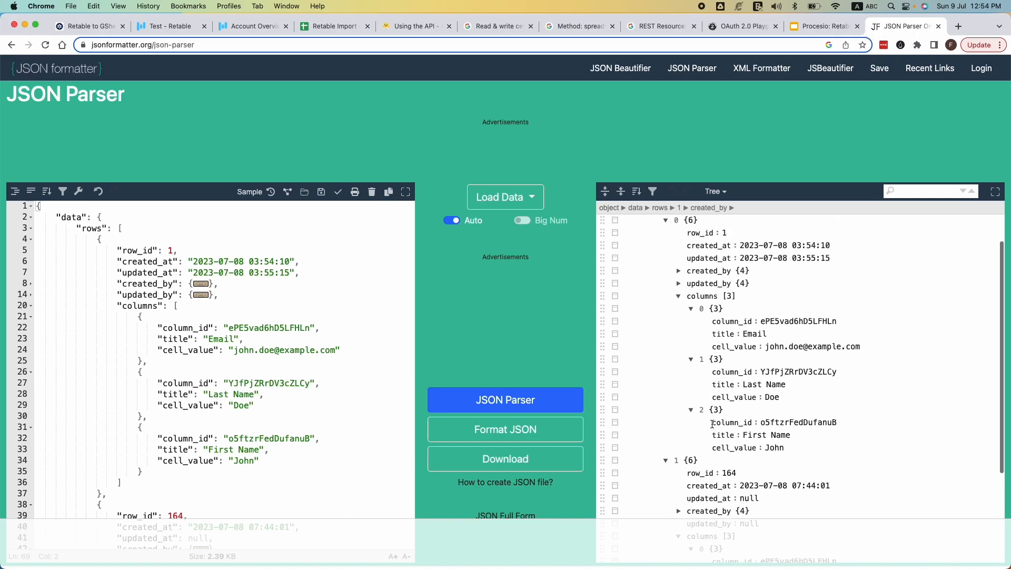
scroll(713, 424, up, 2)
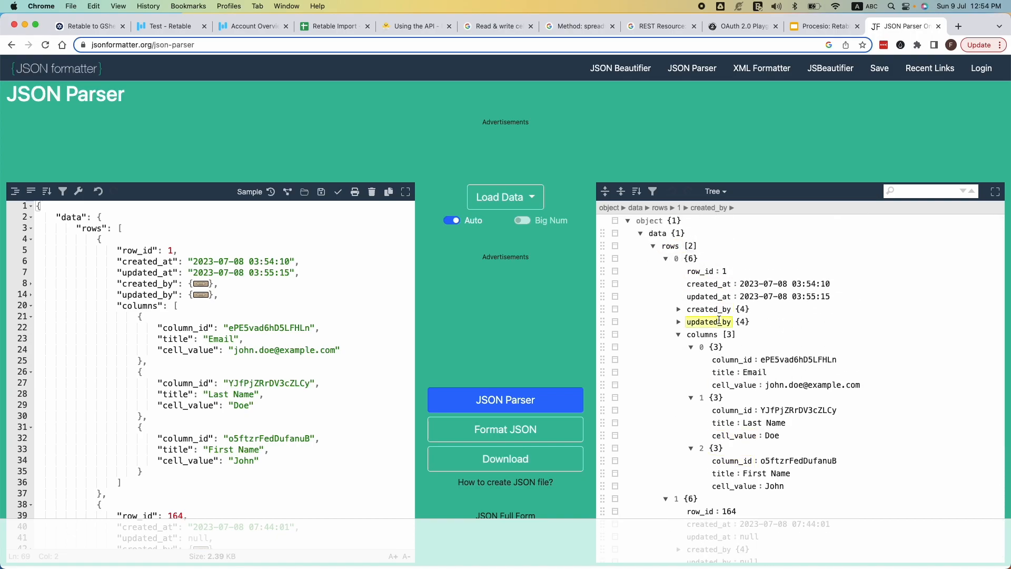
scroll(722, 327, down, 5)
scroll(722, 327, down, 3)
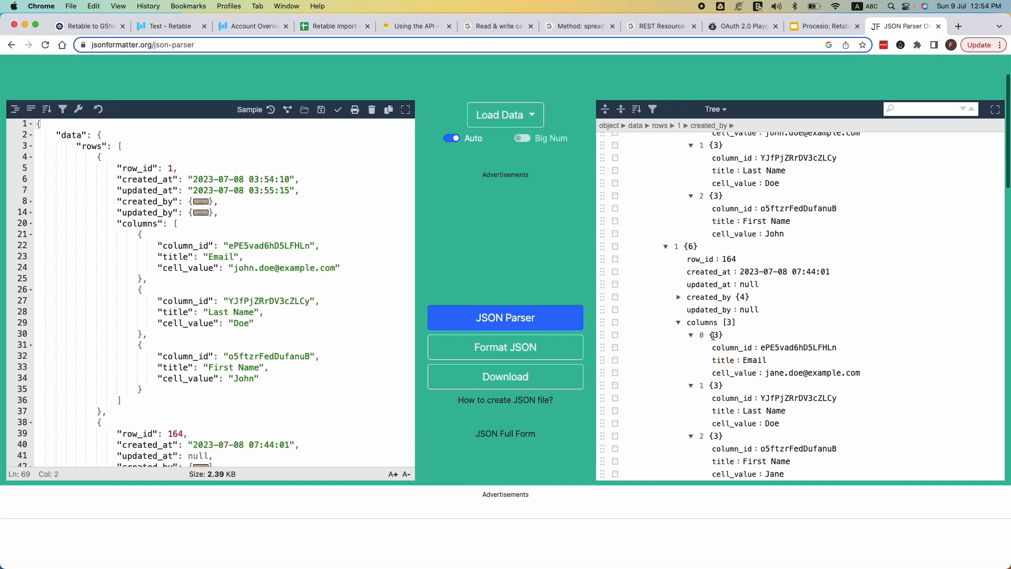